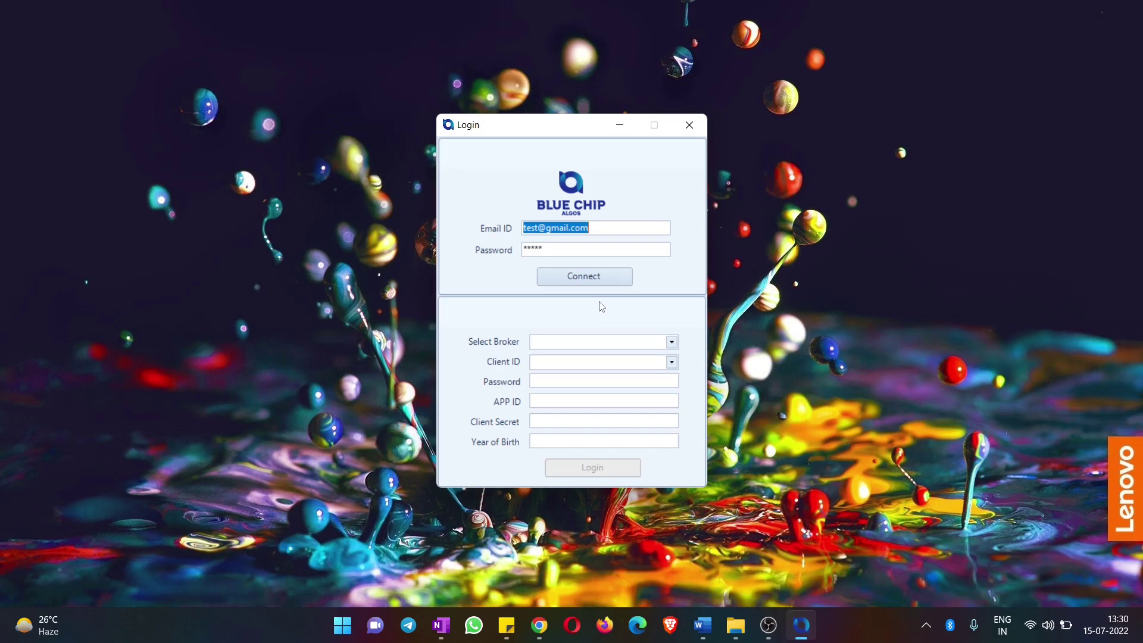
Connect with the prefilled account credentials and log in to the AliceBlue broker
left_click(599, 231)
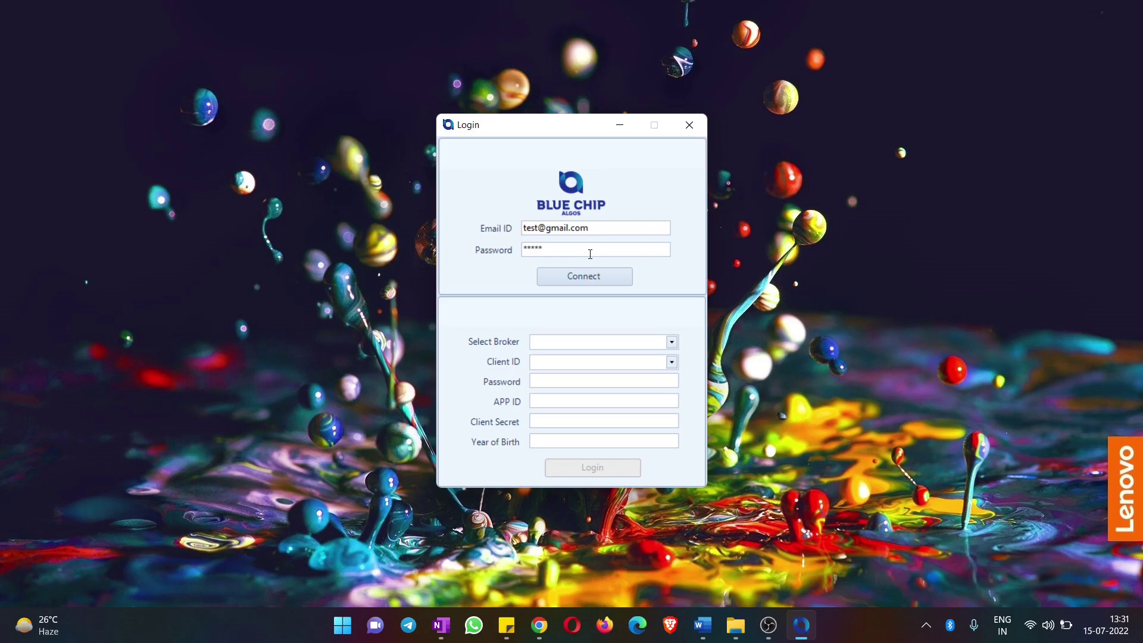
left_click(590, 253)
left_click(586, 277)
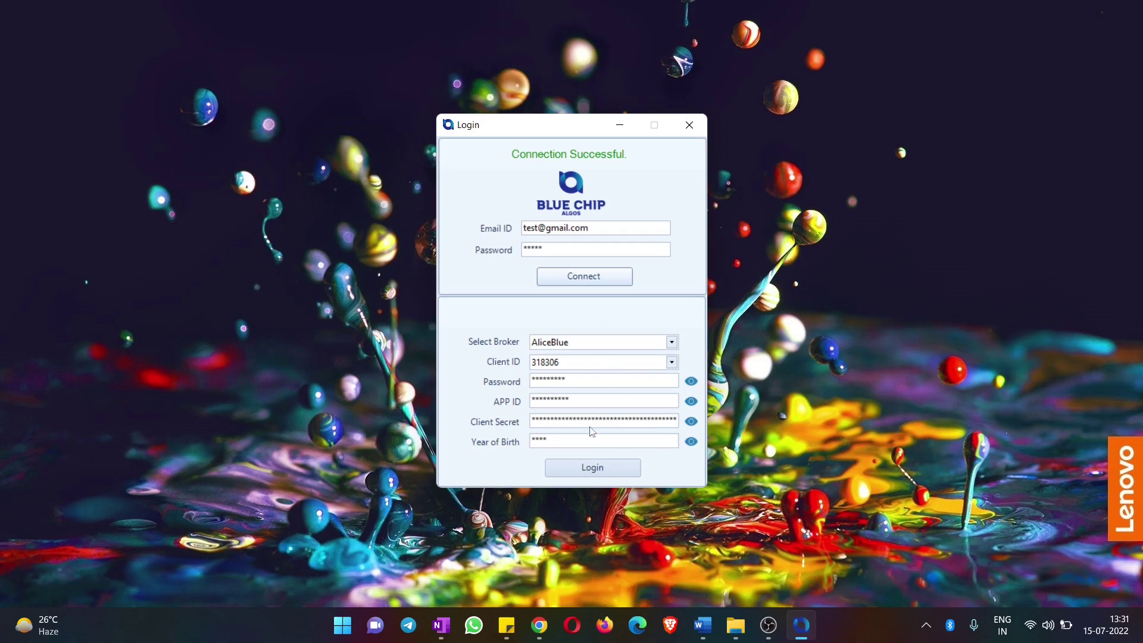
left_click(598, 472)
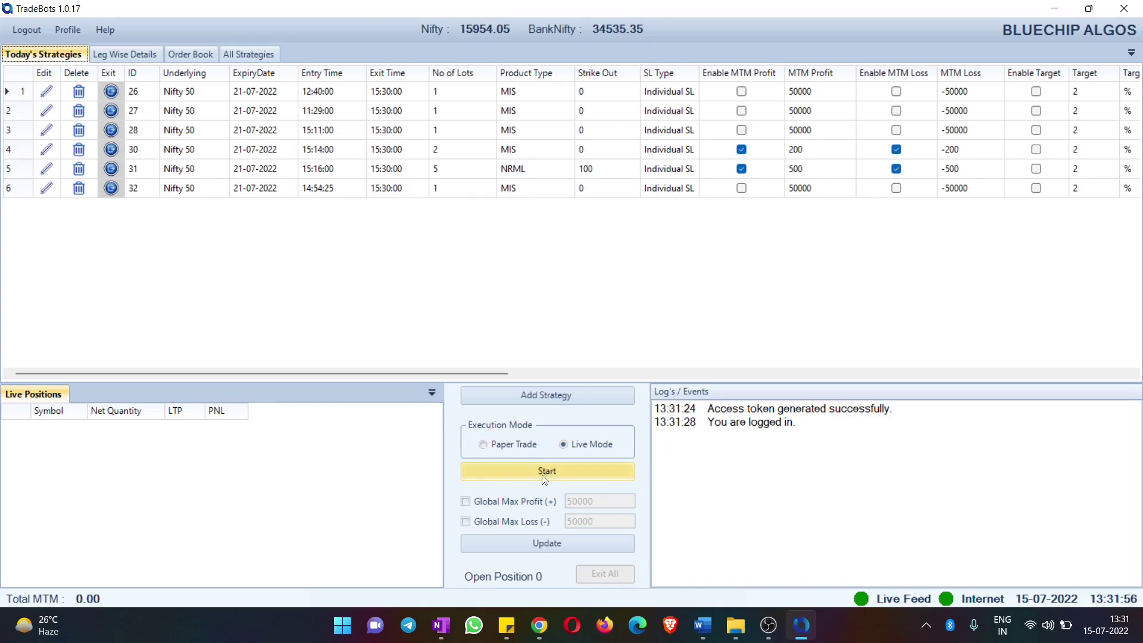
Set the execution mode to Paper Trade and start the strategy execution
left_click(499, 451)
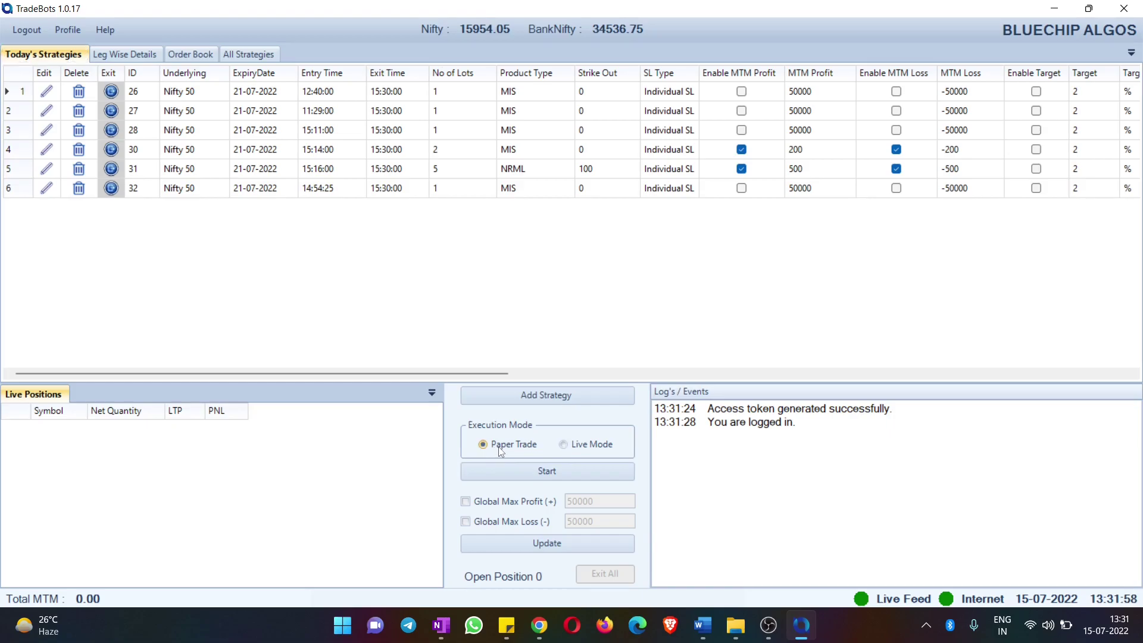
left_click(551, 470)
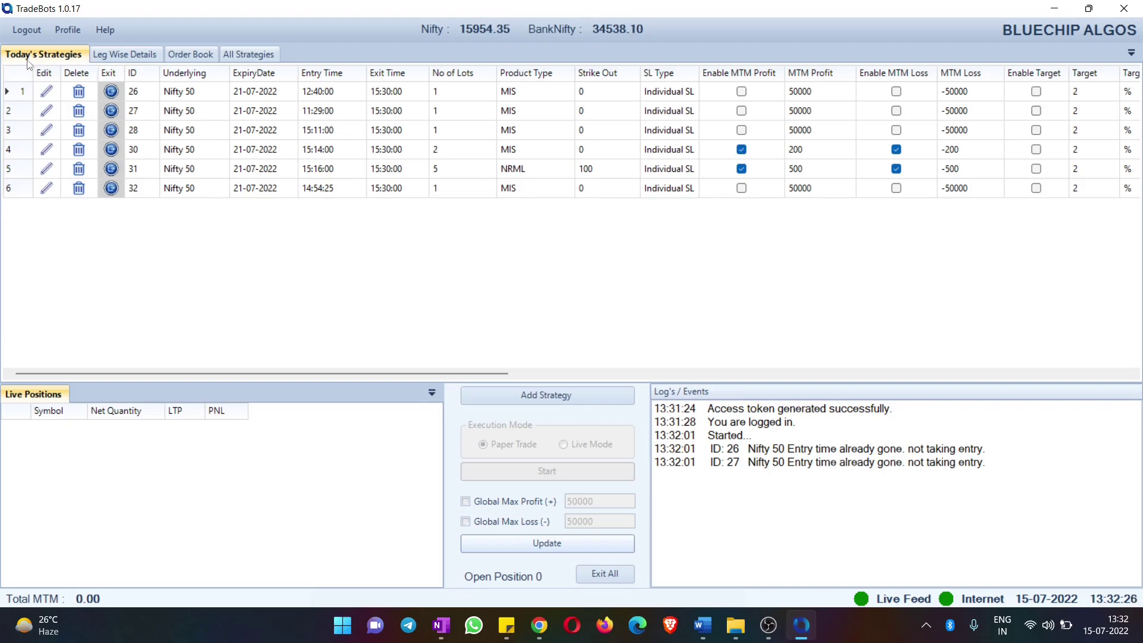
Review the leg-wise details, the order book and the list of all strategies, and return to today's strategies
left_click(131, 57)
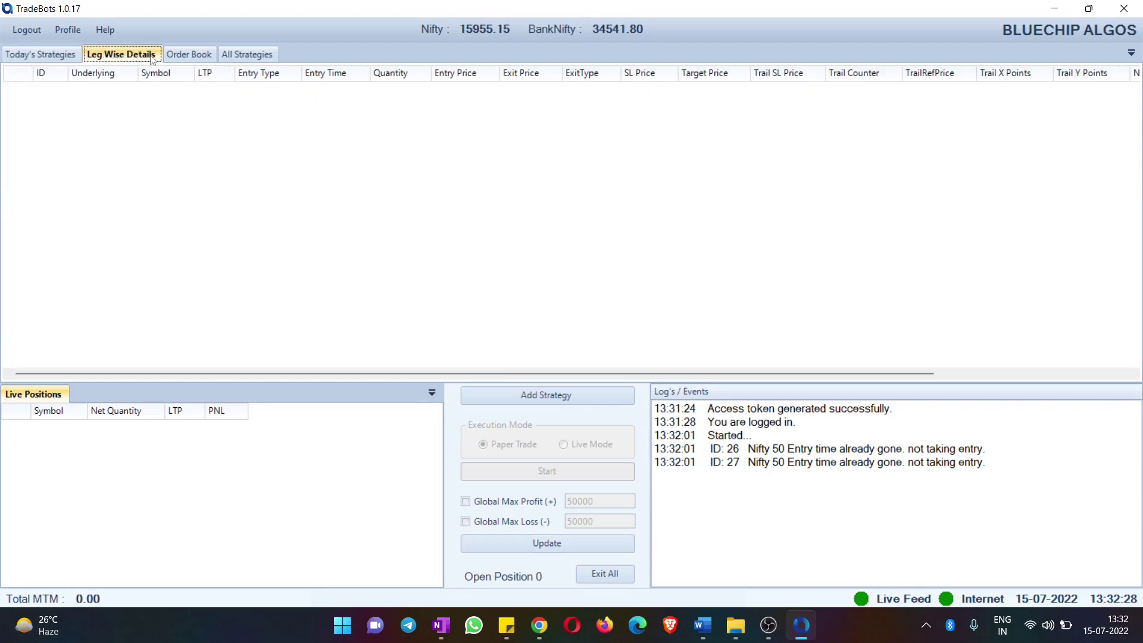
left_click(188, 57)
left_click(245, 56)
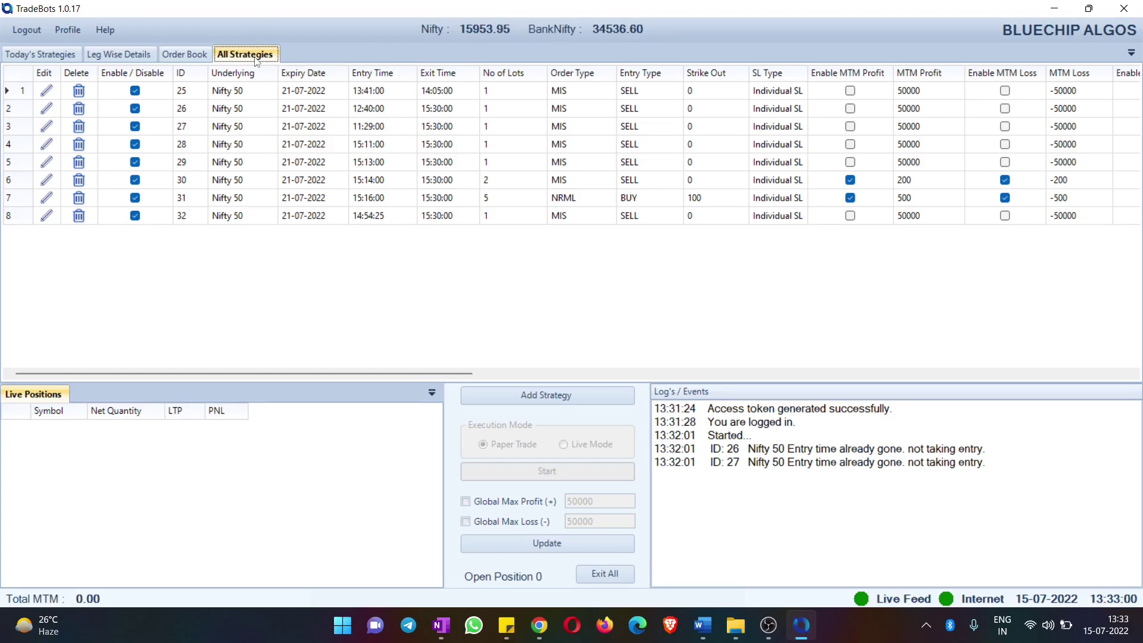
left_click(38, 55)
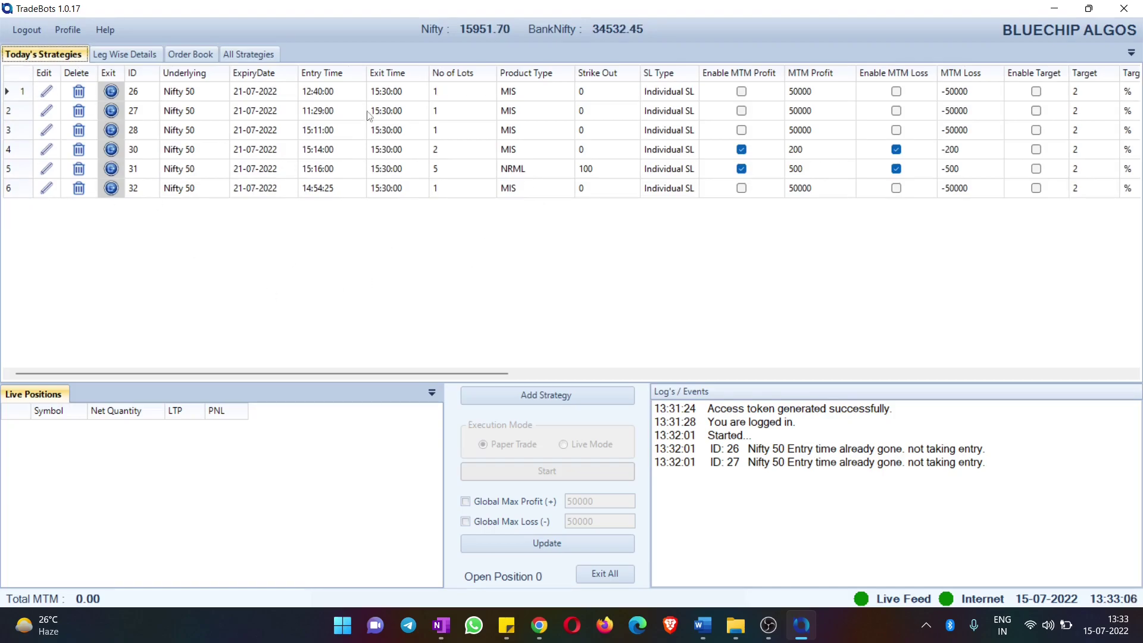
Add a Nifty 50 strategy that runs only on Friday, with Monday through Thursday excluded
left_click(252, 55)
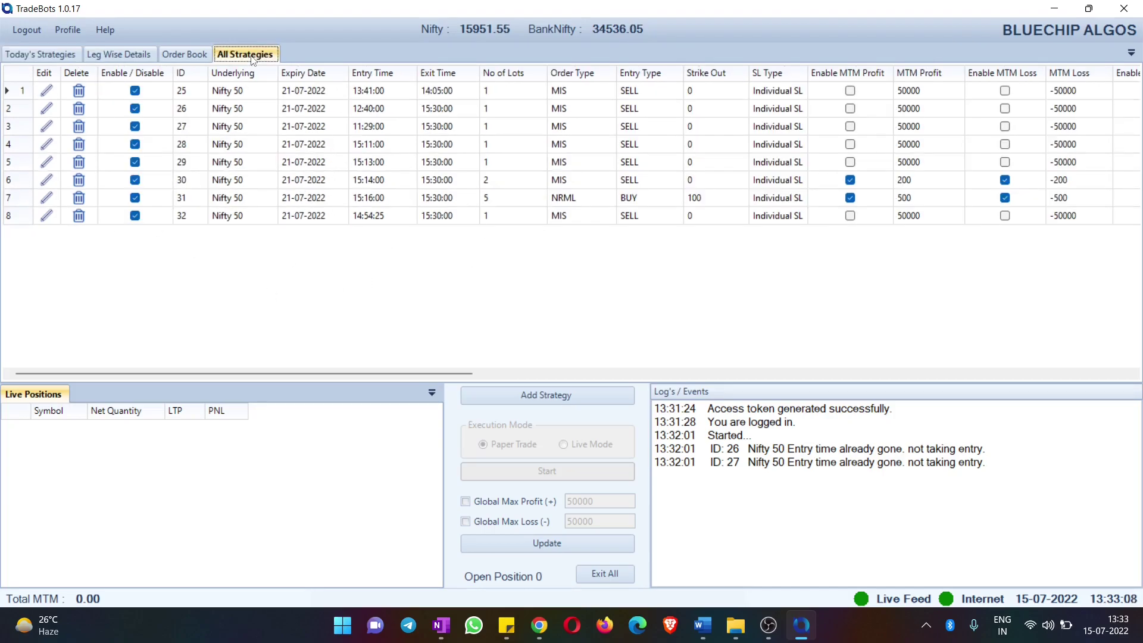
left_click(544, 398)
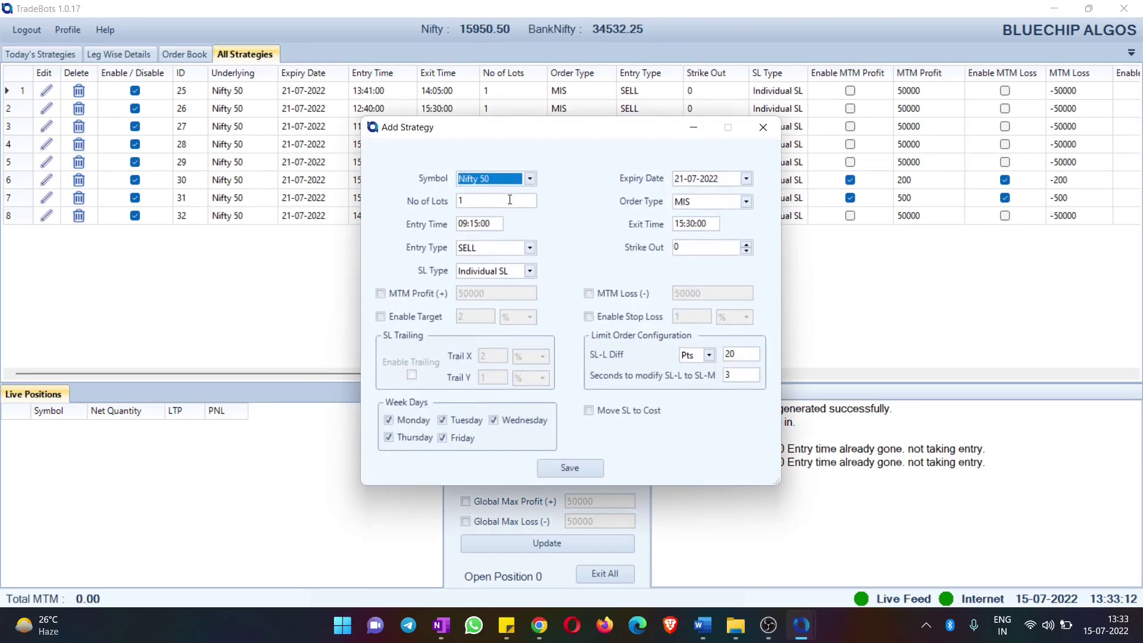
left_click(392, 420)
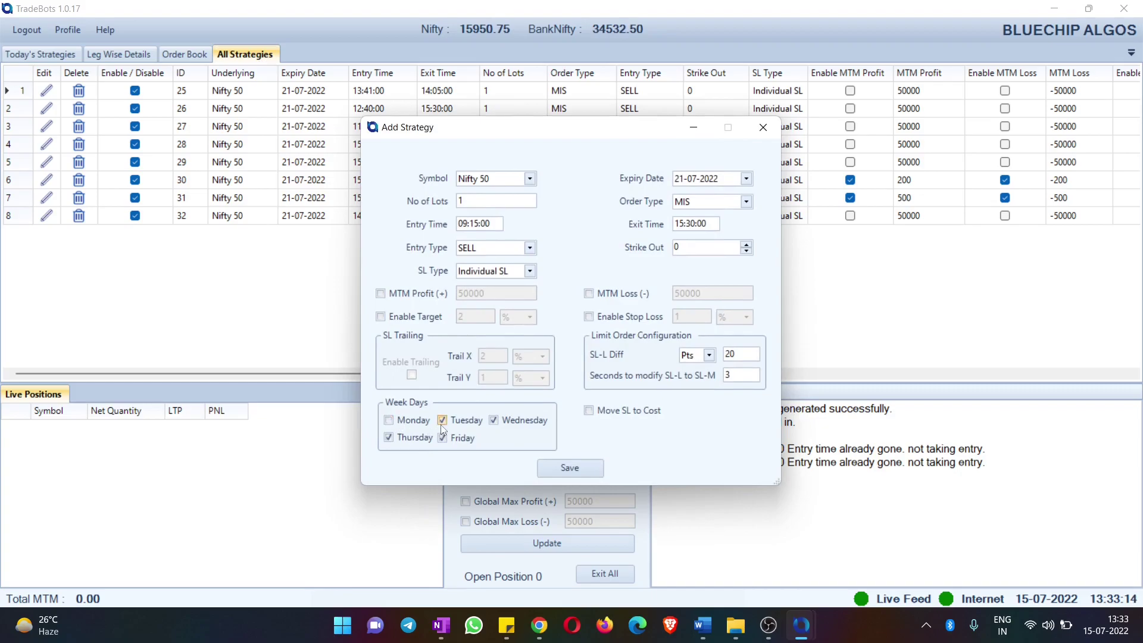
left_click(442, 420)
left_click(492, 420)
left_click(413, 441)
left_click(570, 468)
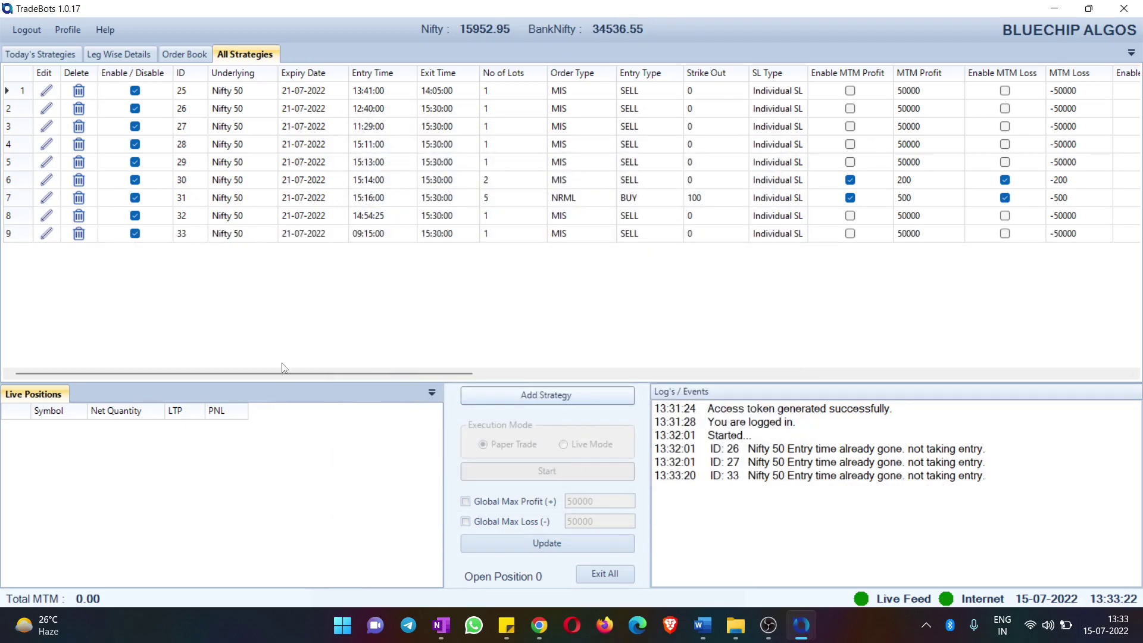
Check the Friday-only strategy's weekday columns among all strategies and its entry among today's strategies
left_click_drag(286, 373, 929, 375)
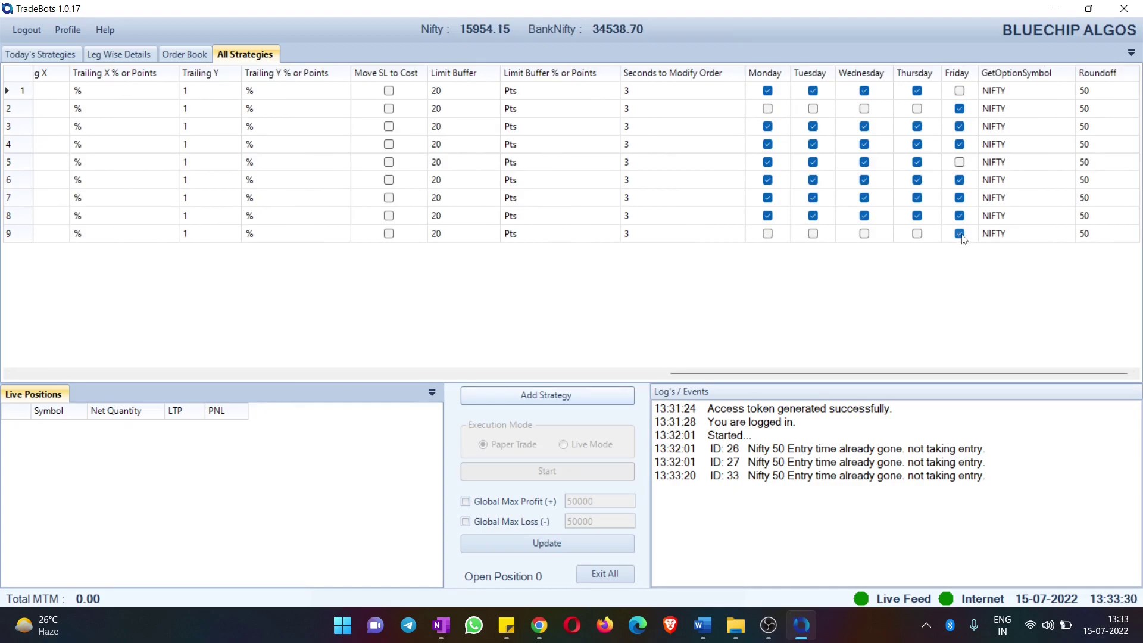
left_click(23, 58)
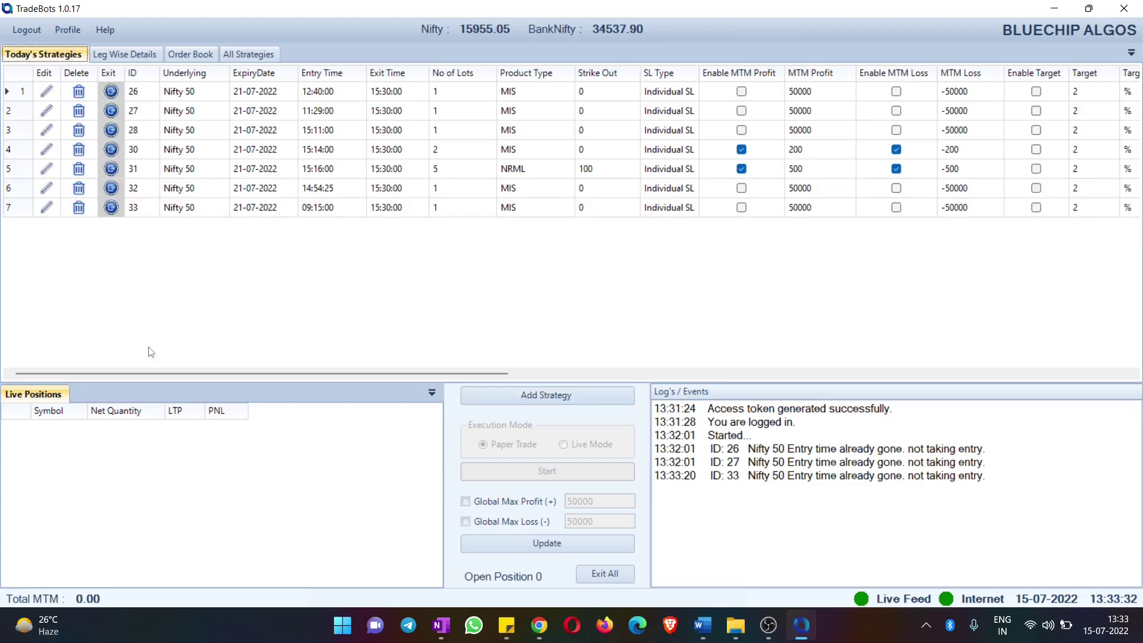
left_click_drag(173, 373, 327, 373)
left_click(143, 214)
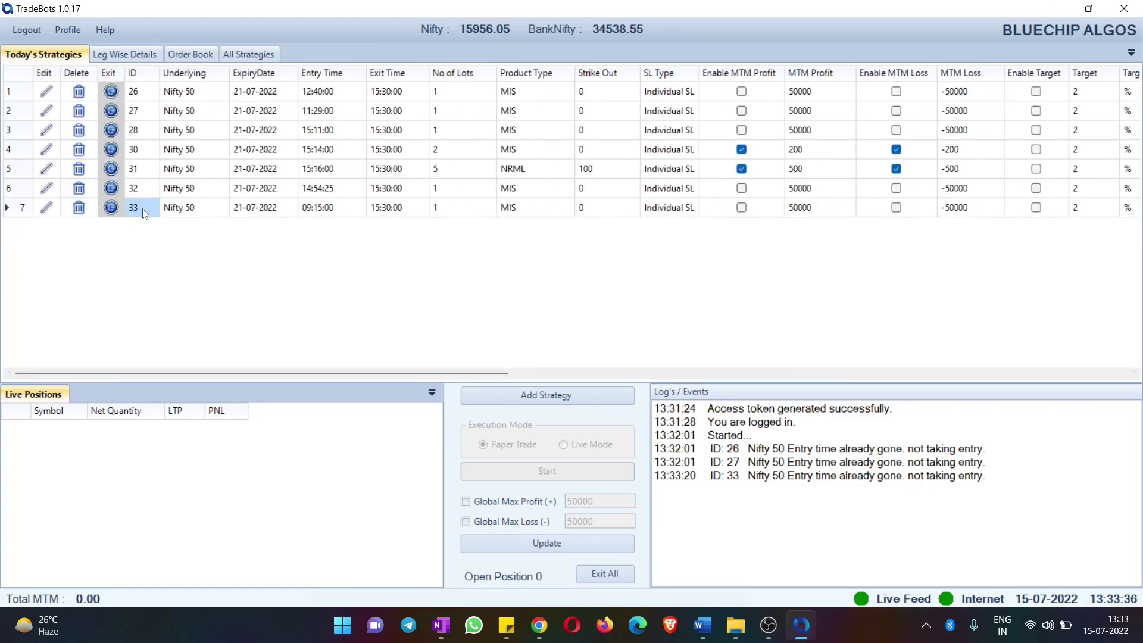
Add another Nifty 50 strategy that runs Monday through Thursday, with Friday excluded
left_click(250, 55)
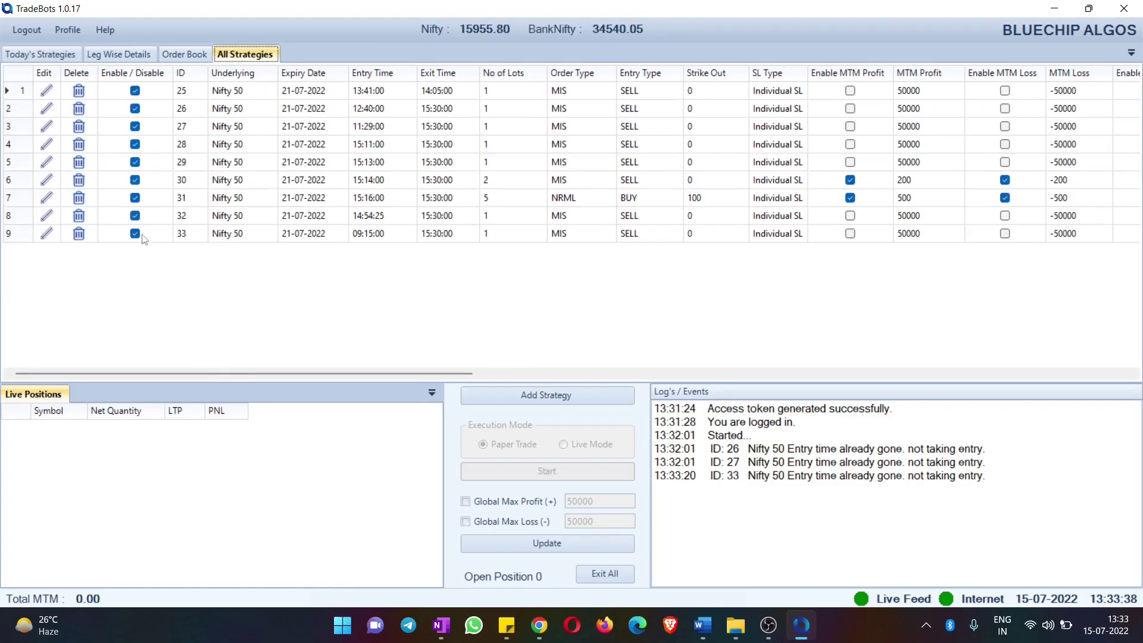
left_click(181, 233)
left_click(554, 397)
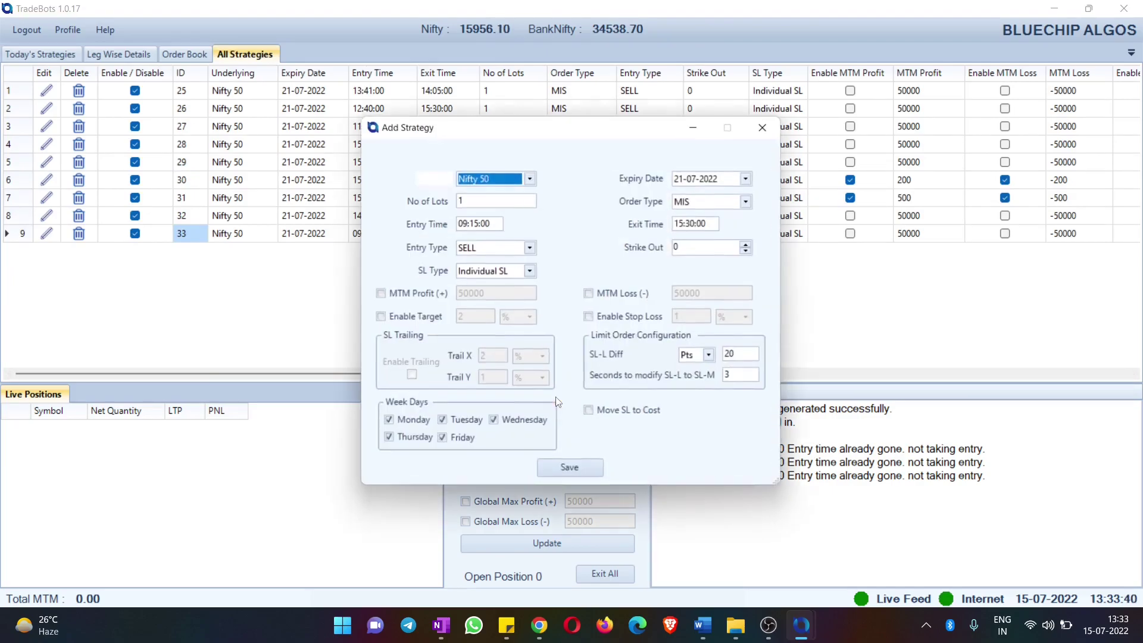
left_click(443, 439)
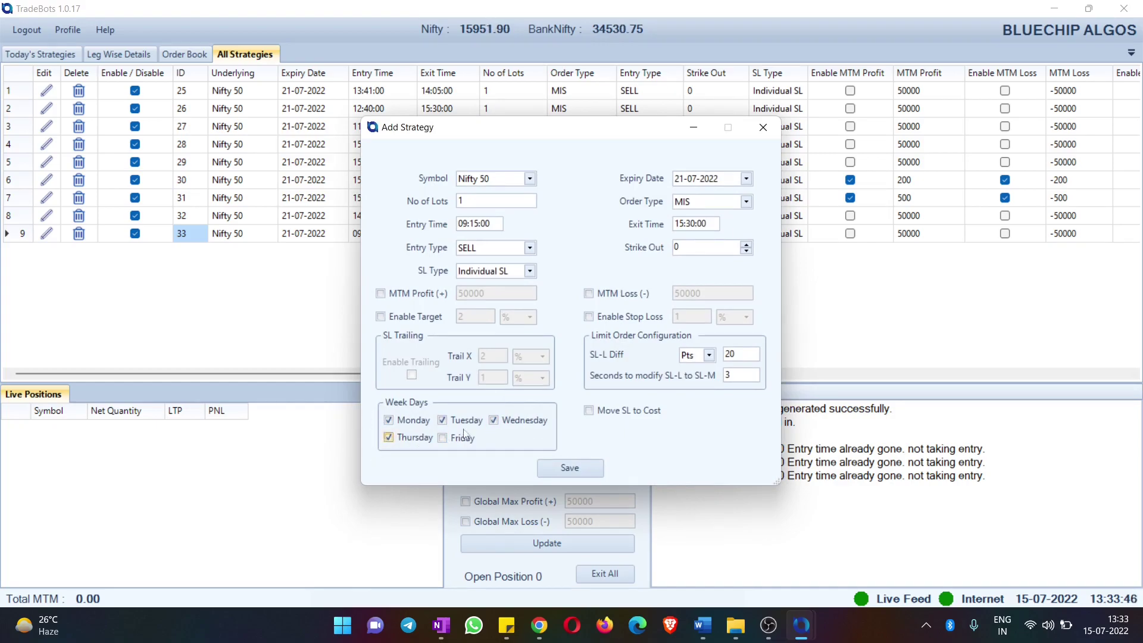
left_click(569, 468)
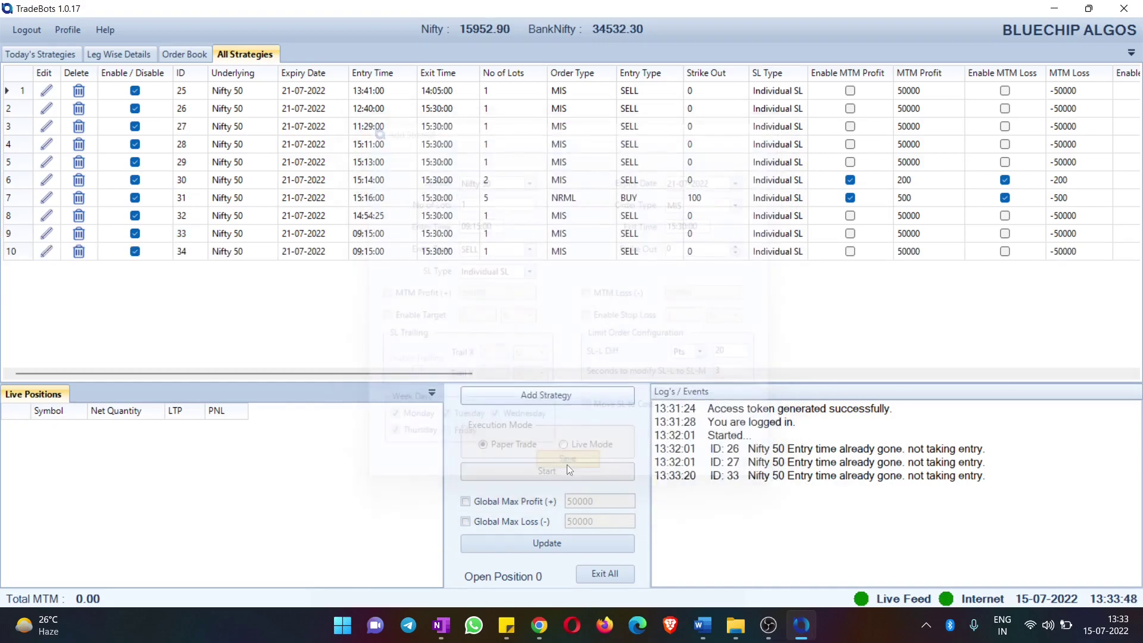
Compare the Monday-to-Thursday strategy's weekday columns with today's strategies, and view the leg-wise details
left_click_drag(286, 372, 939, 371)
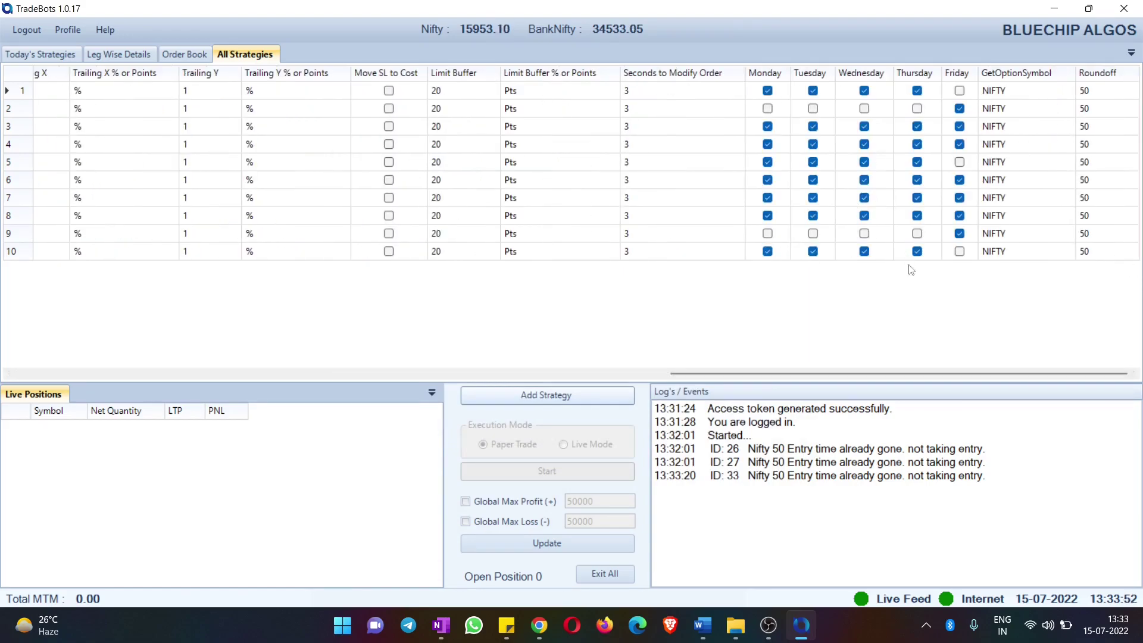
left_click(37, 55)
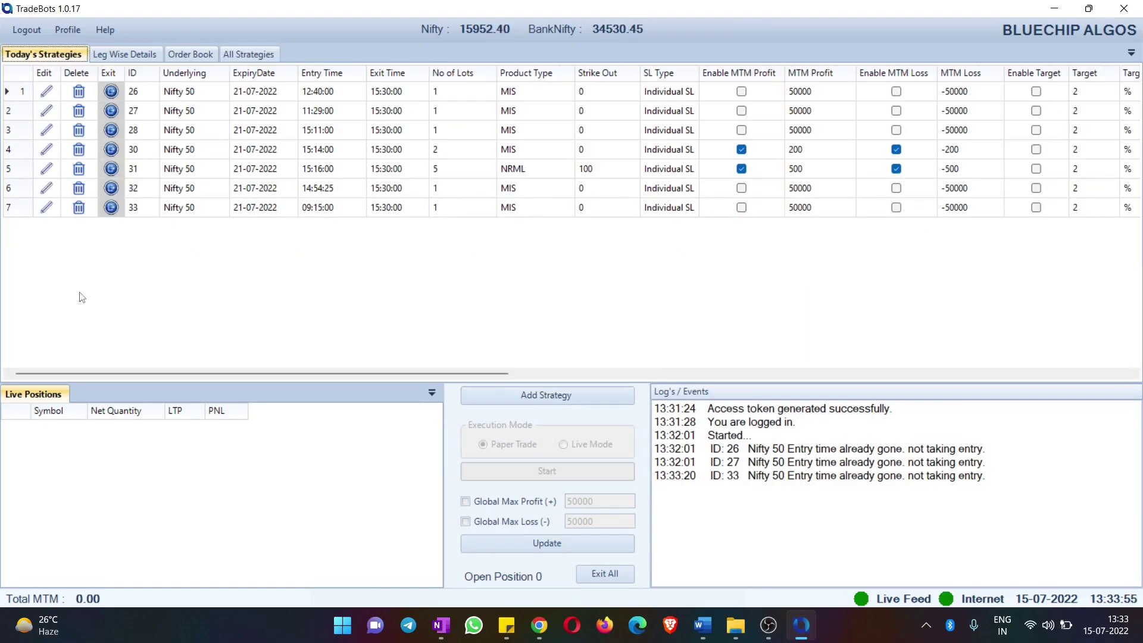
left_click_drag(240, 373, 145, 361)
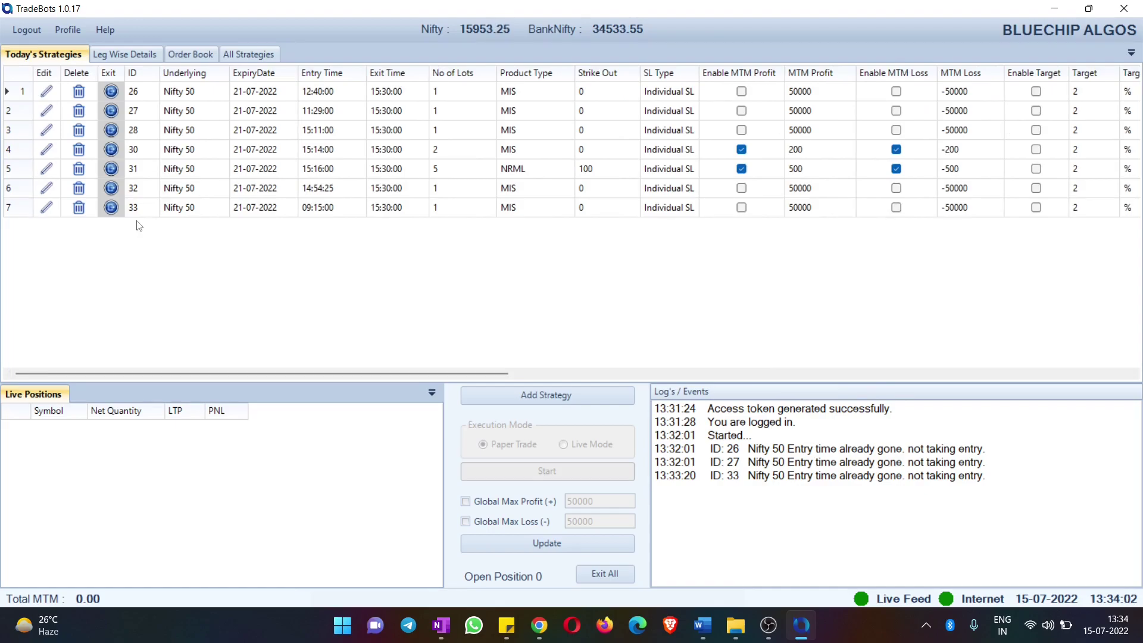
left_click(255, 55)
left_click(52, 56)
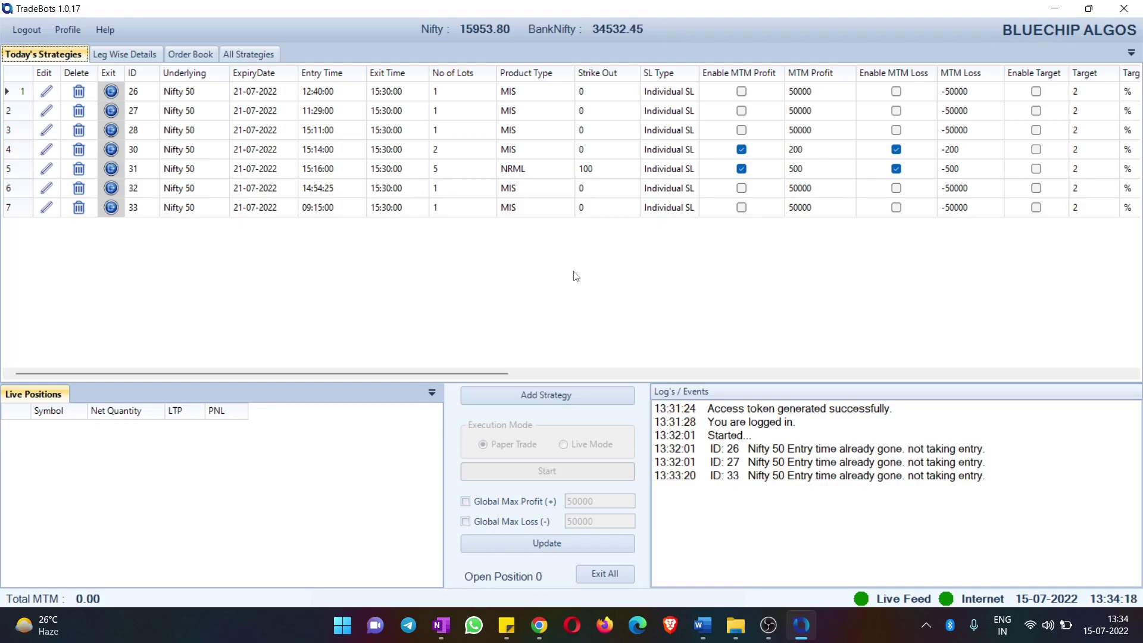
left_click(123, 59)
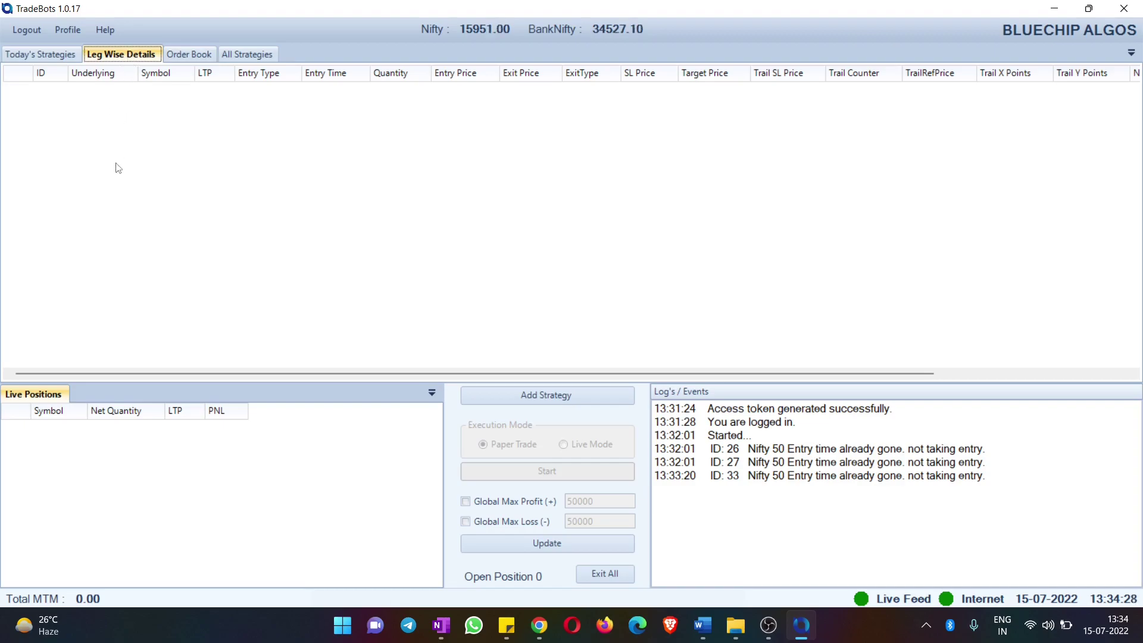
left_click(46, 59)
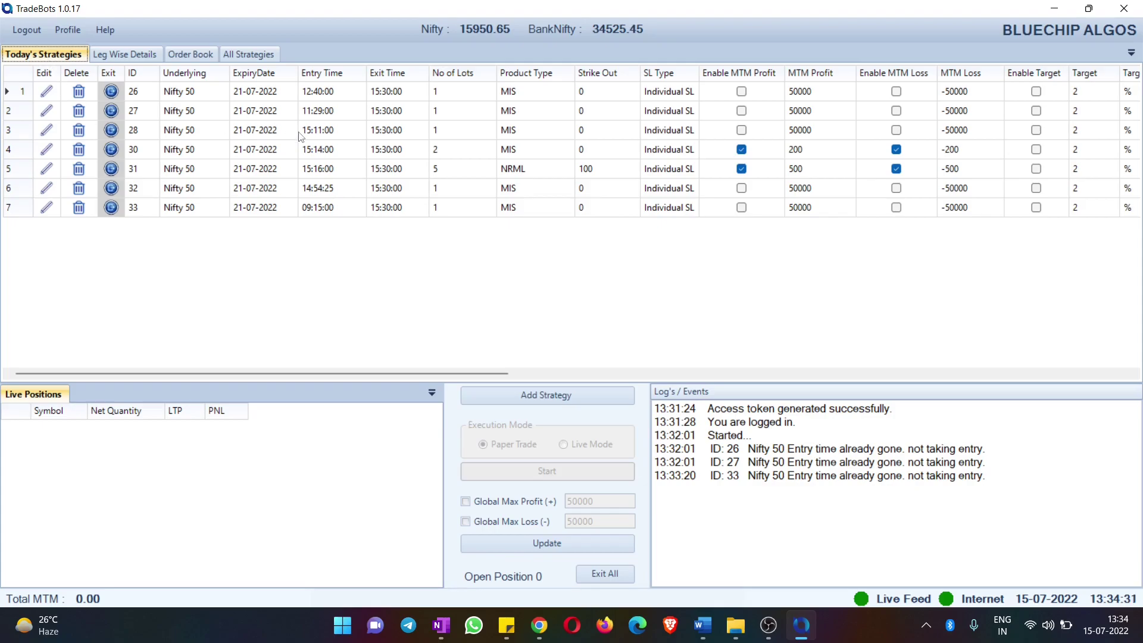
View the edit notice for today's strategy 26 and the permanent settings of strategy 25, closing both without changes
left_click(47, 91)
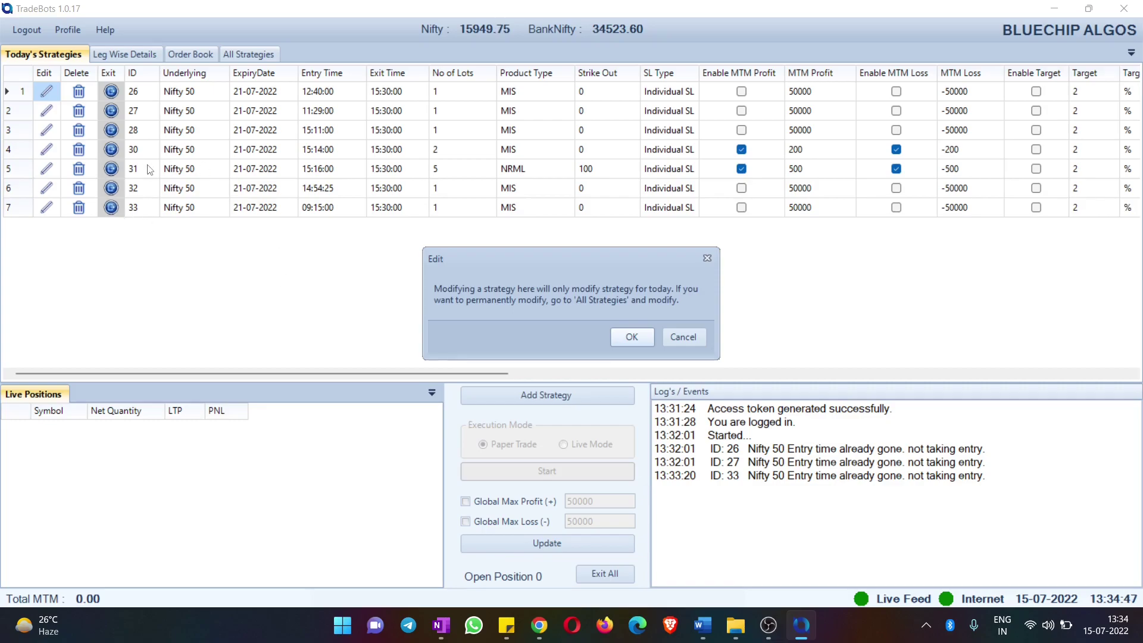
left_click(706, 259)
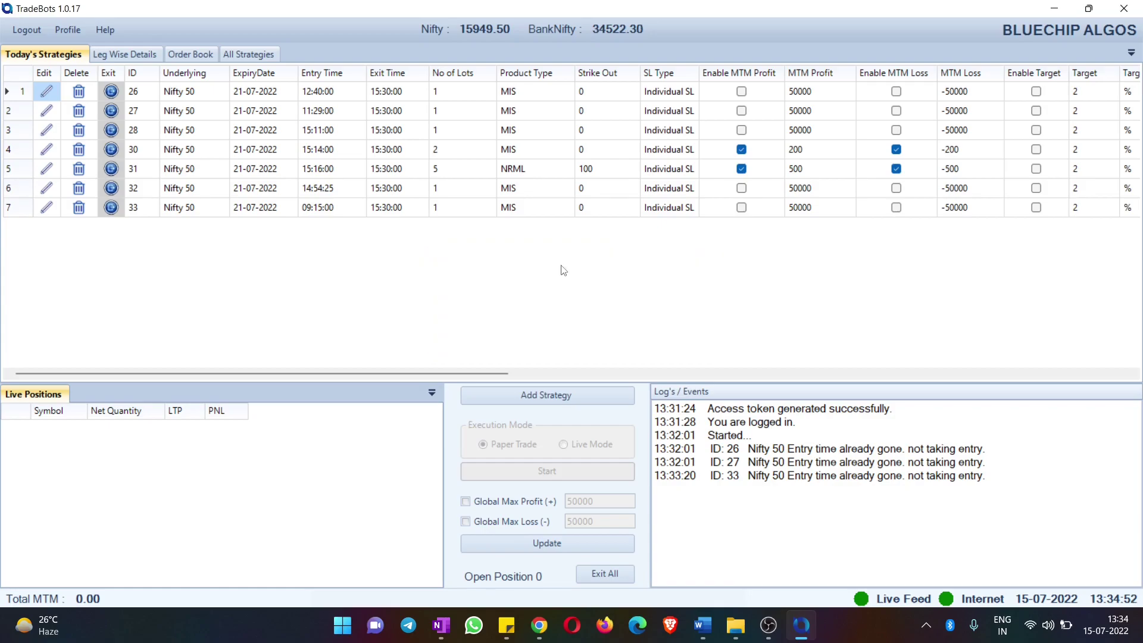
left_click(245, 57)
left_click(45, 90)
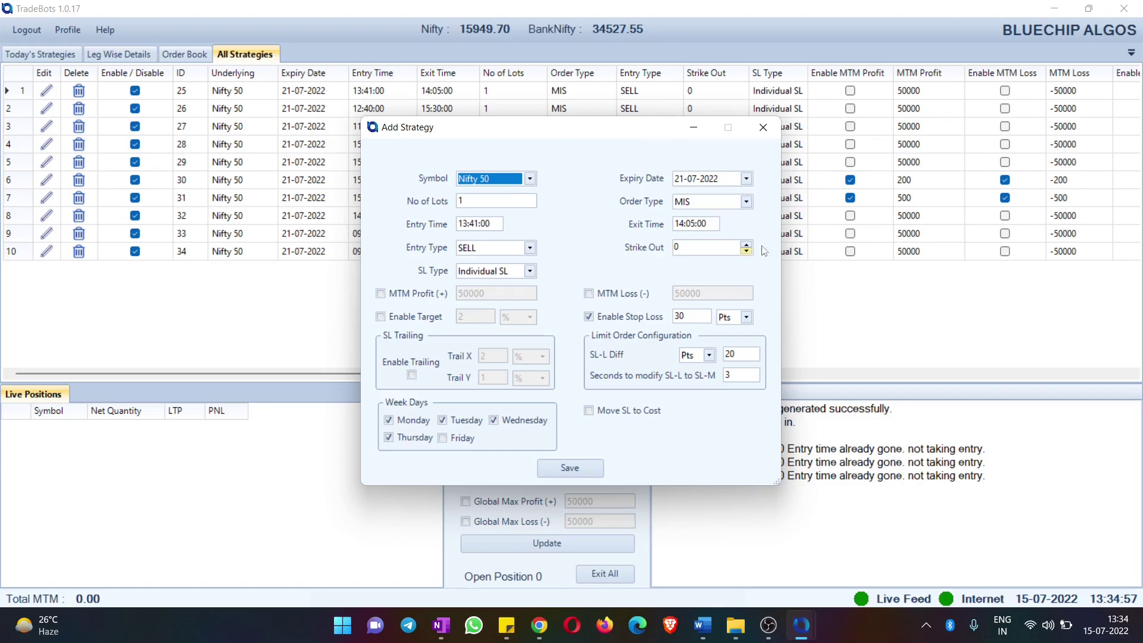
left_click(763, 126)
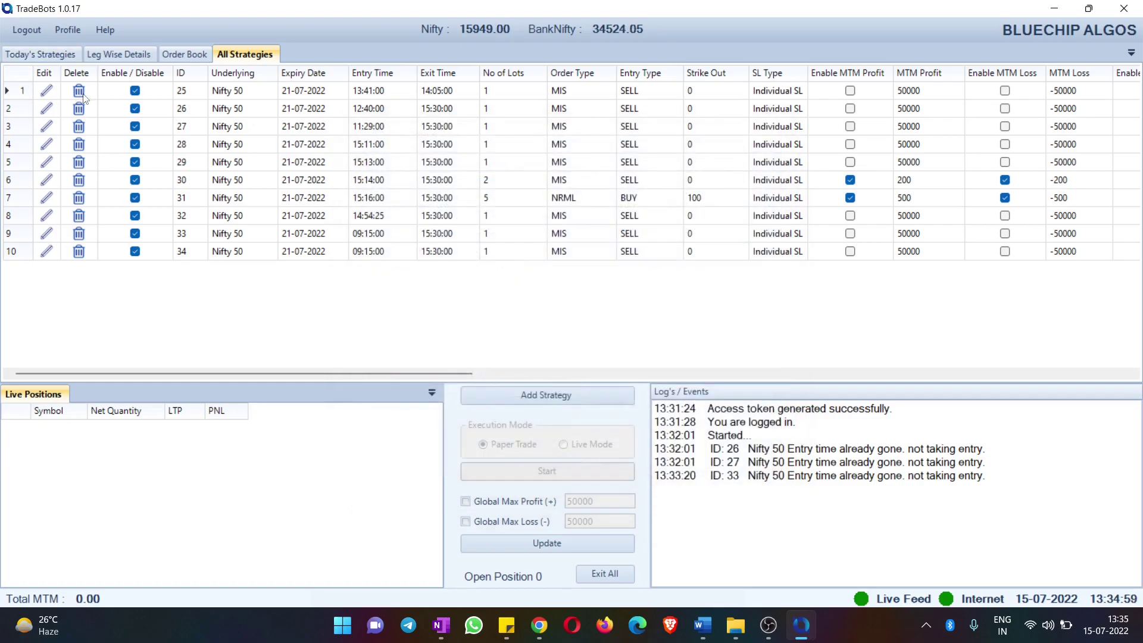
Change today's strategy 26 to an entry time of 13:35:30 and save it for today only
left_click(26, 54)
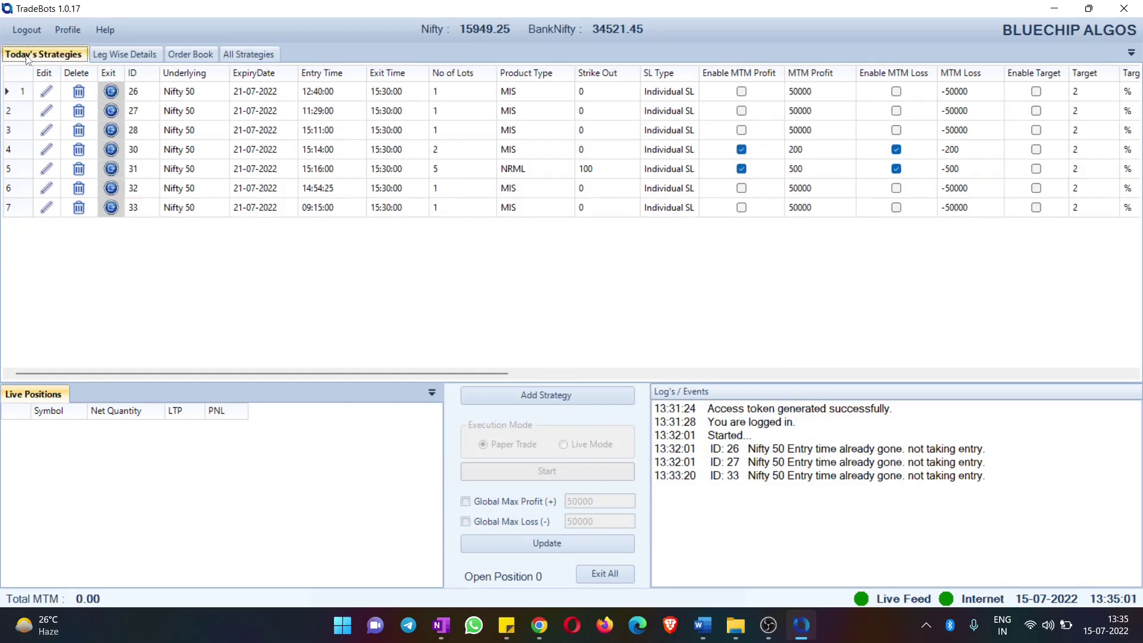
left_click(46, 94)
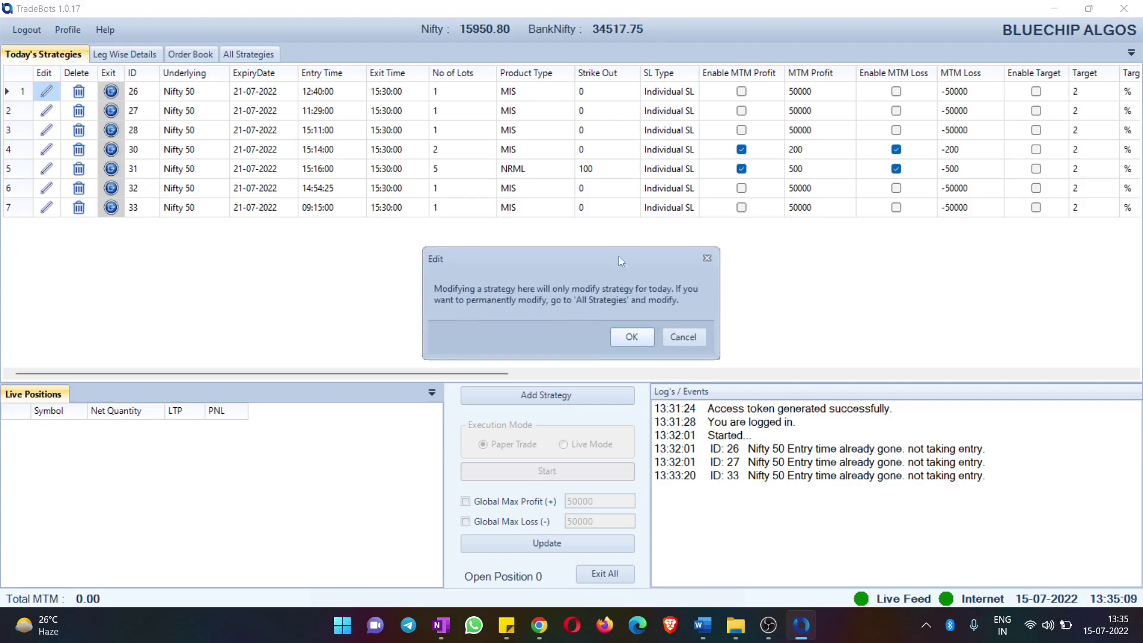
left_click(638, 338)
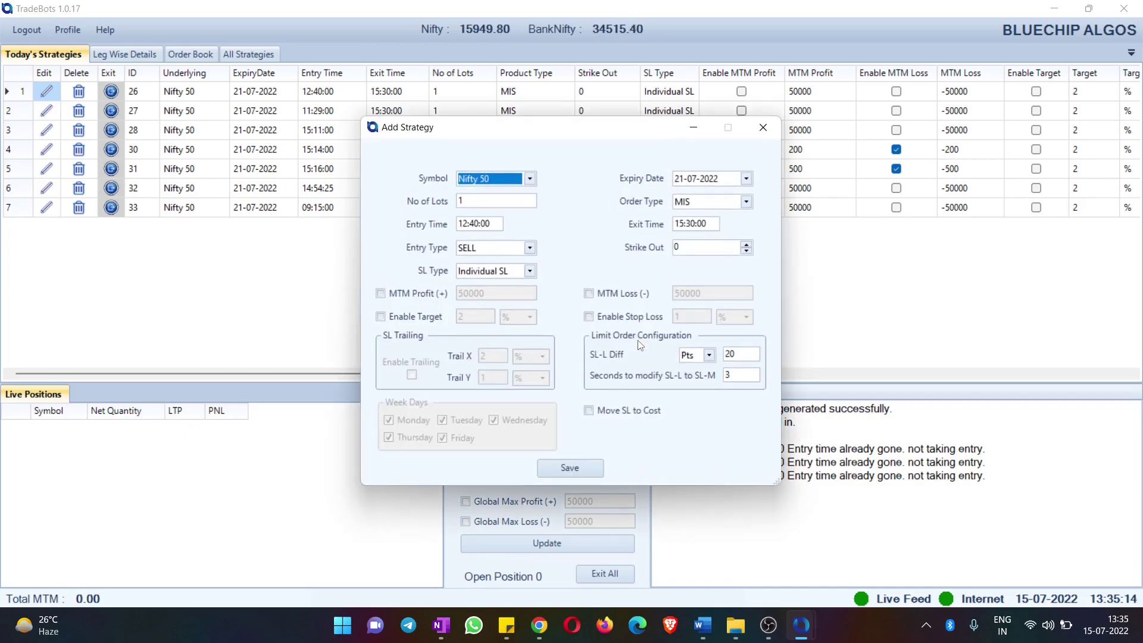
left_click(468, 223)
key("BackSpace")
type("3")
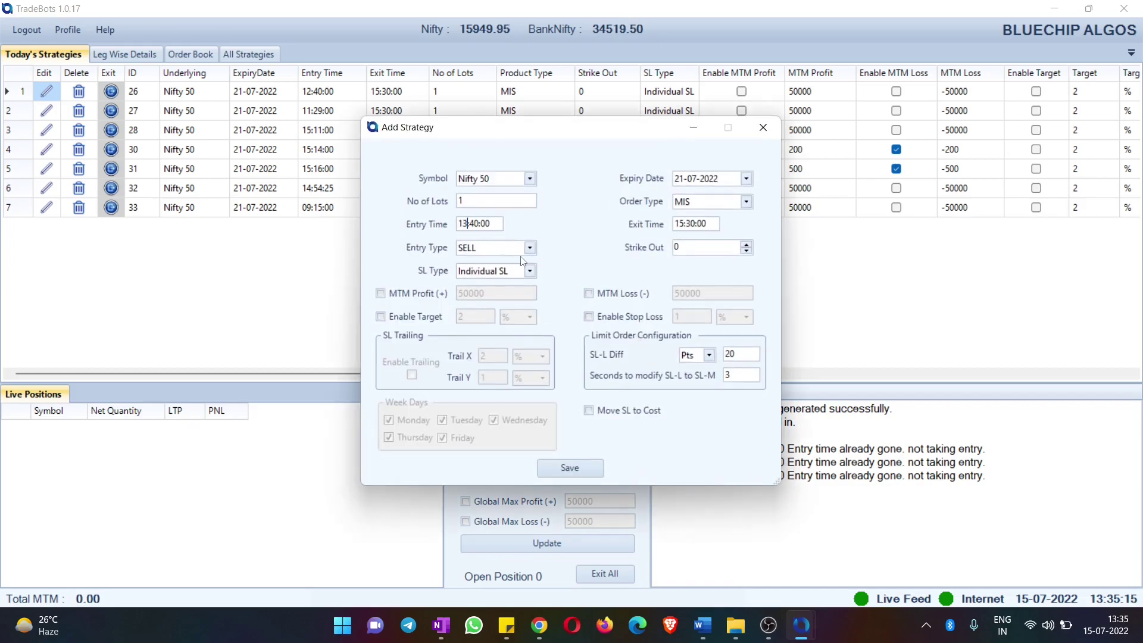
left_click(478, 225)
key("BackSpace")
type("35:3")
left_click(570, 469)
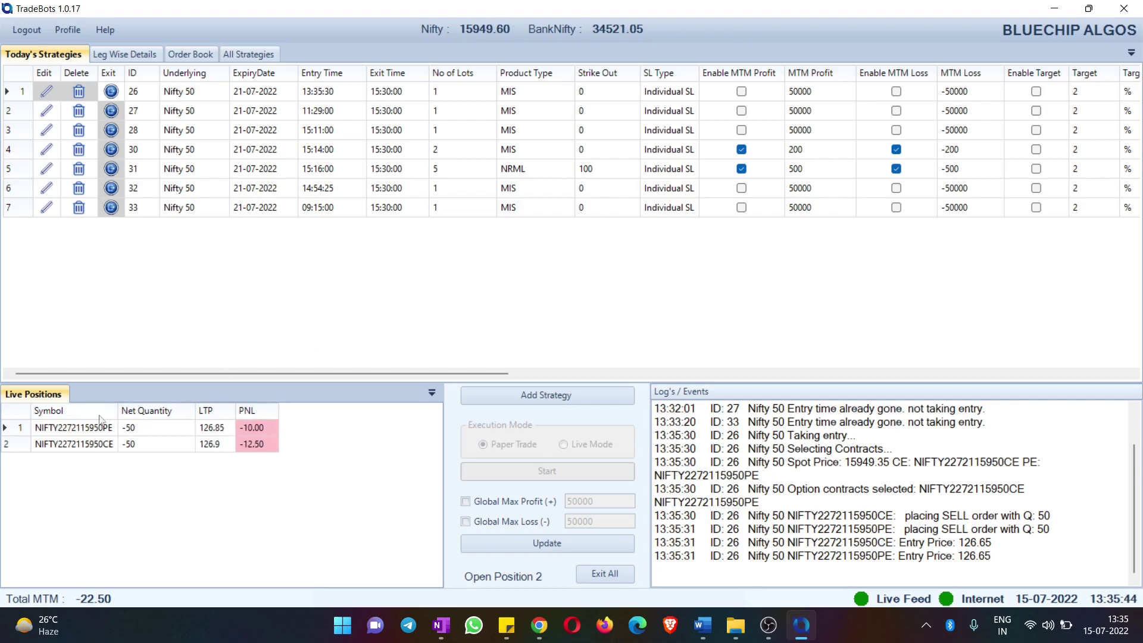
left_click(59, 432)
left_click(261, 448)
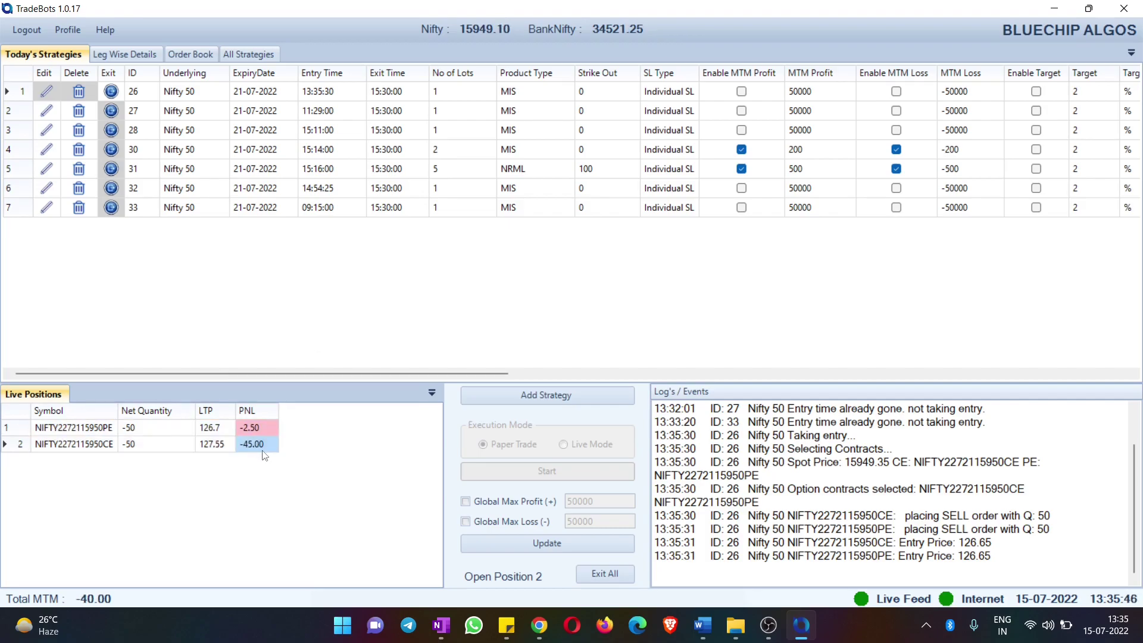
Inspect the leg-wise details of strategy 26, checking both legs' symbols, PNL and SL Price
left_click(112, 55)
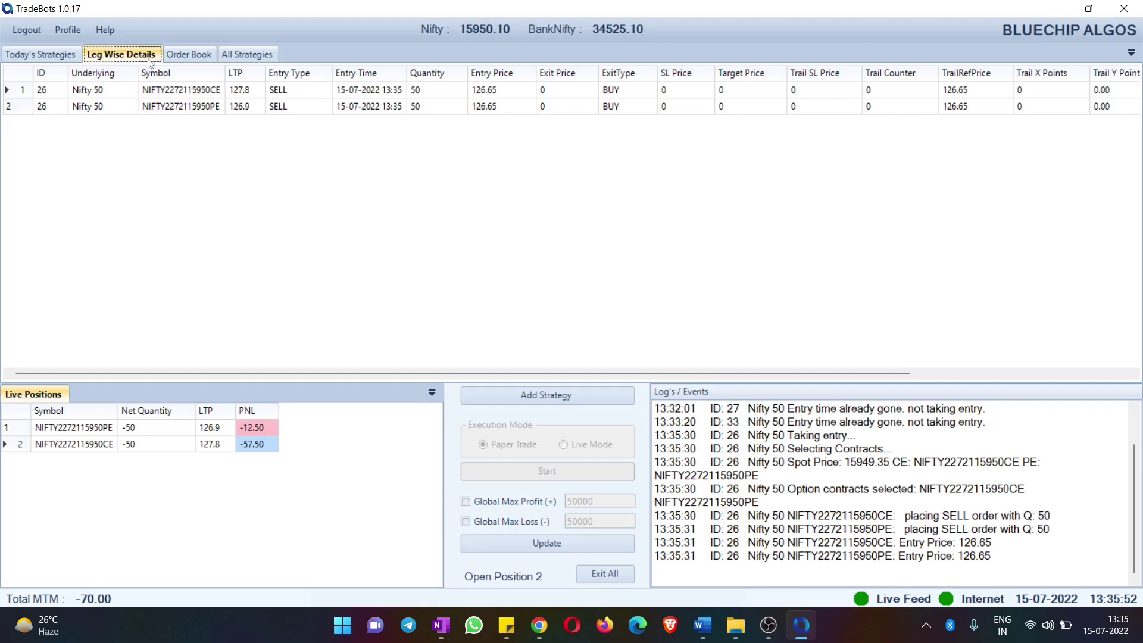
left_click(216, 91)
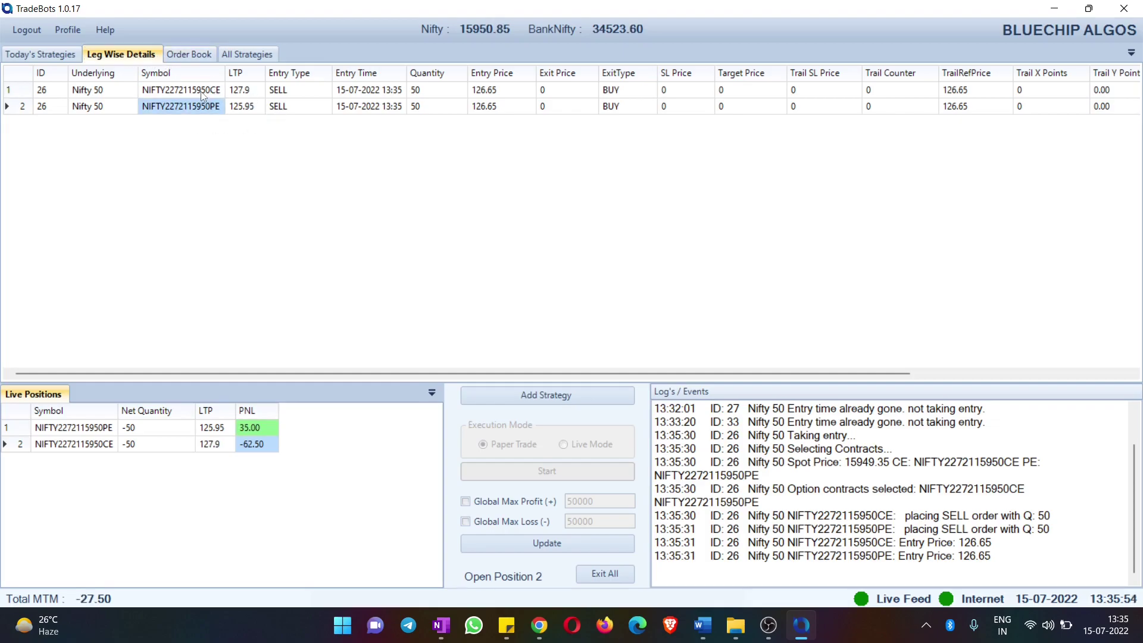
left_click(216, 107)
left_click_drag(291, 375, 518, 375)
left_click(991, 94)
left_click(996, 109)
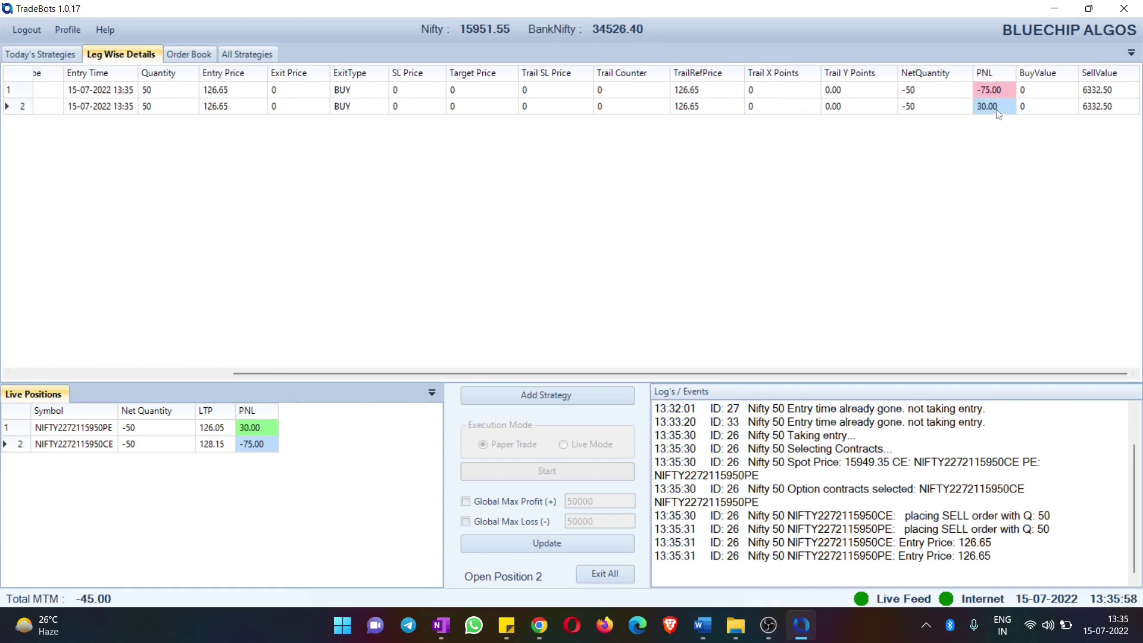
left_click_drag(859, 380, 420, 368)
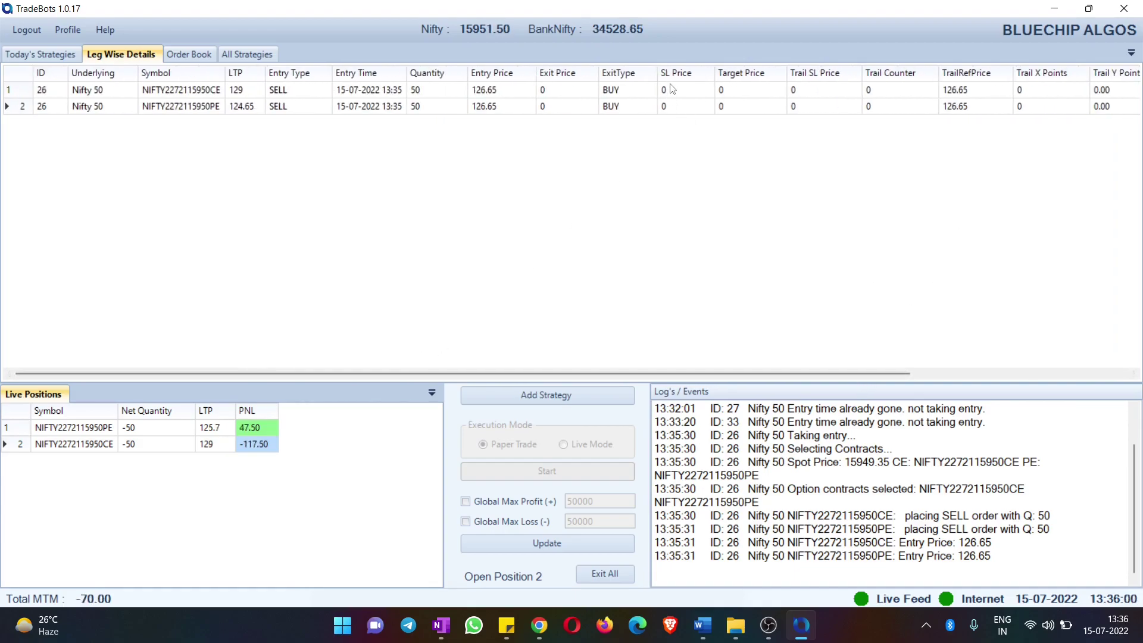
left_click(673, 89)
left_click(686, 108)
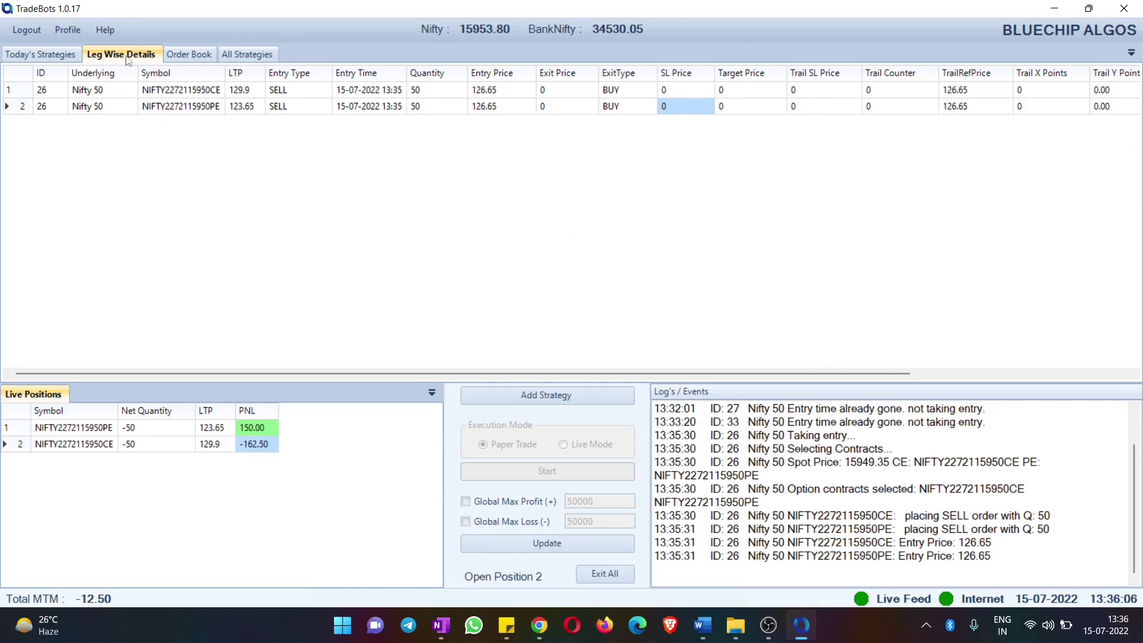
left_click(188, 57)
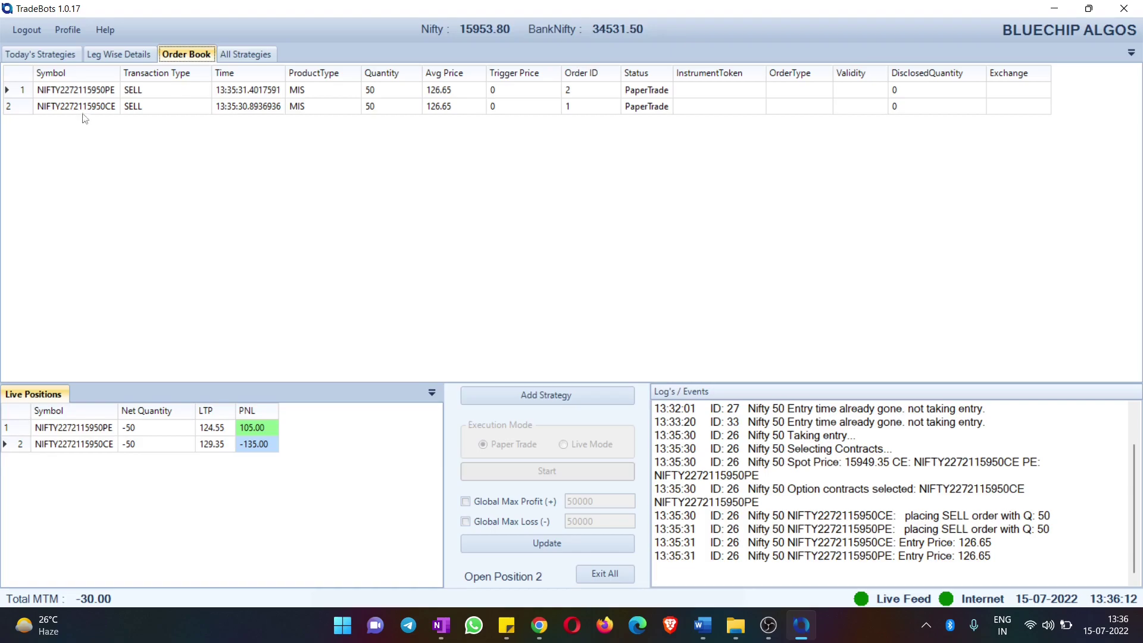
left_click(100, 108)
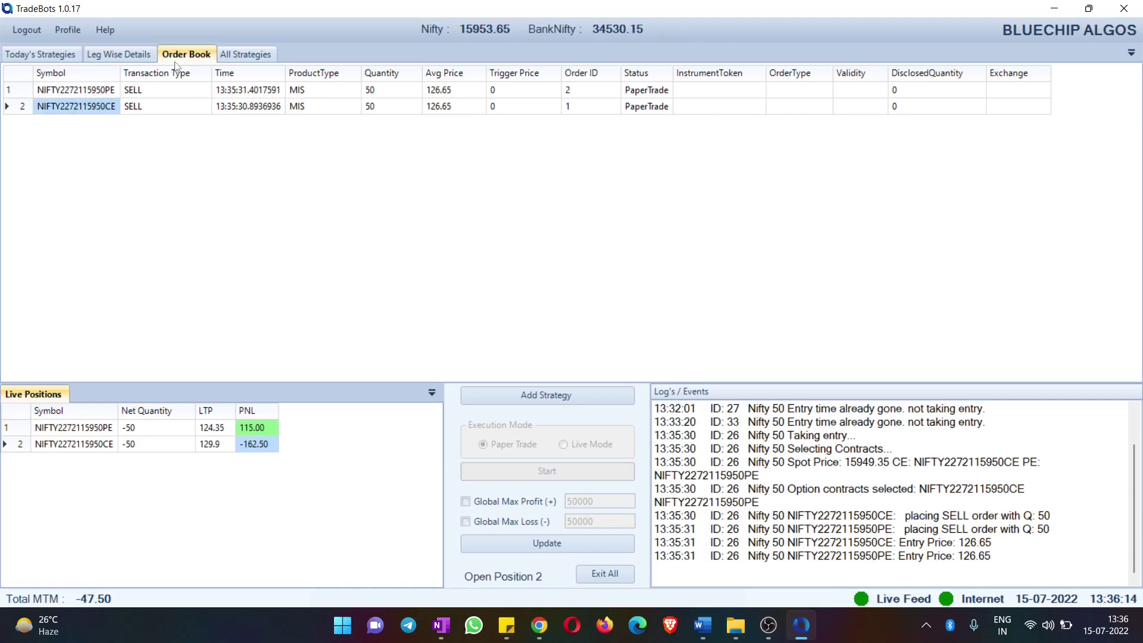
left_click(142, 56)
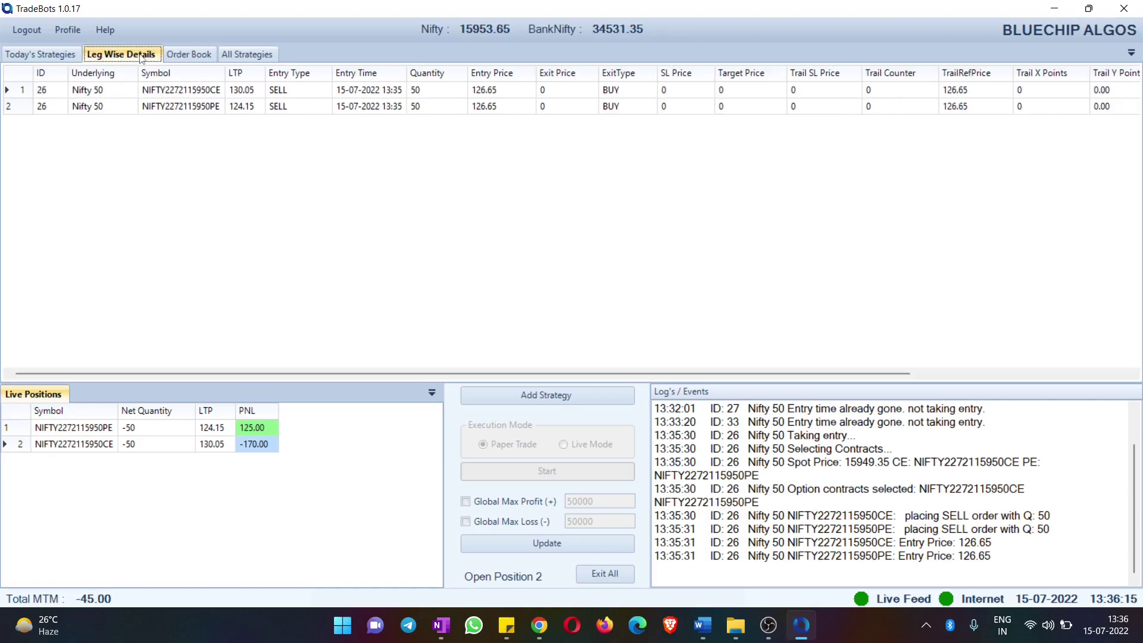
Show the order book and exit all open positions, confirming the exit
left_click(188, 55)
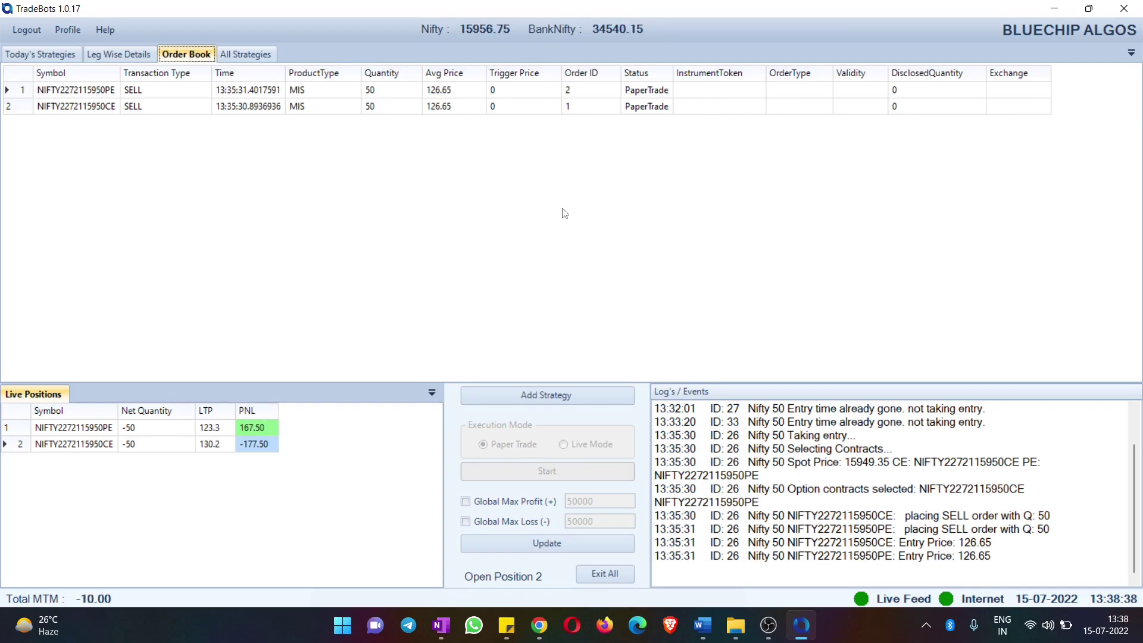
left_click(612, 583)
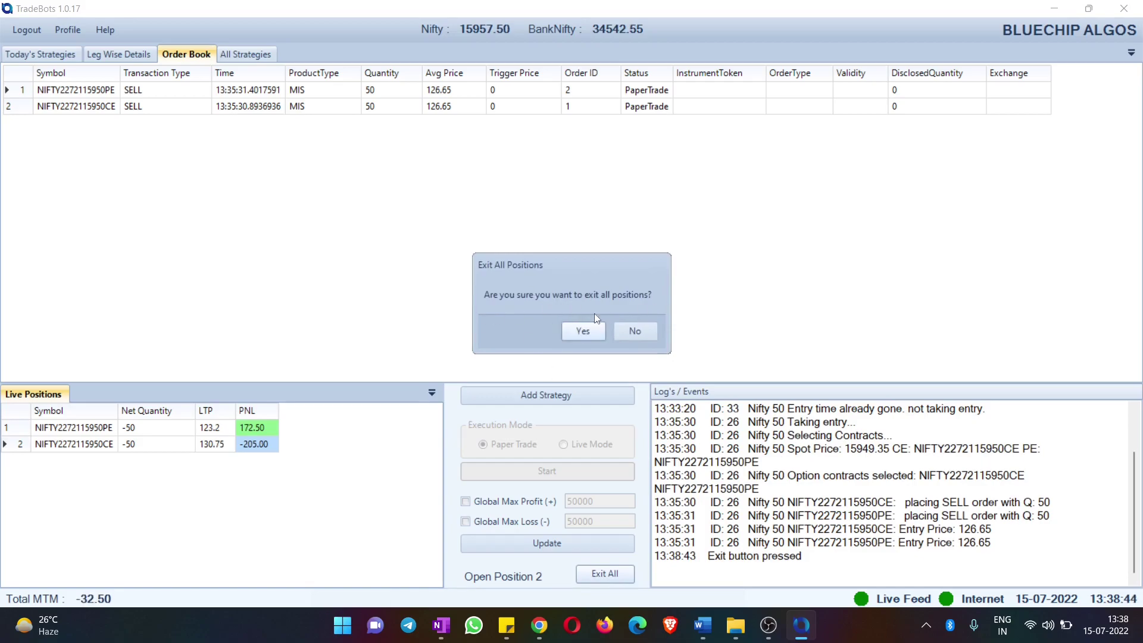
left_click(583, 332)
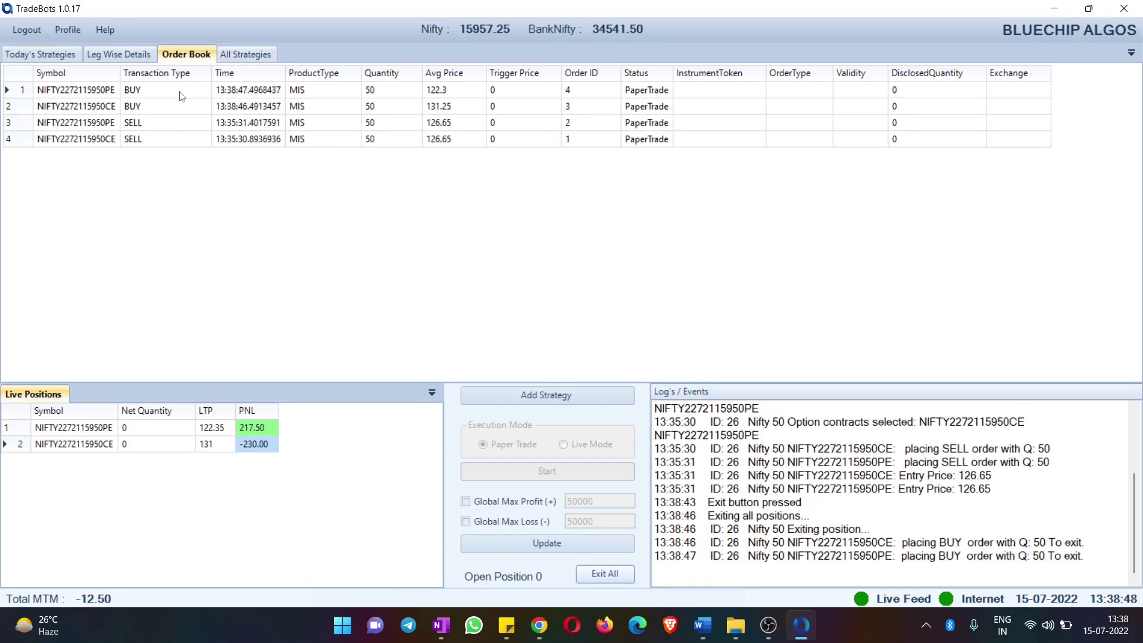
Examine the order book's BUY and SELL transactions and the trigger prices of the two SELL orders
left_click(167, 94)
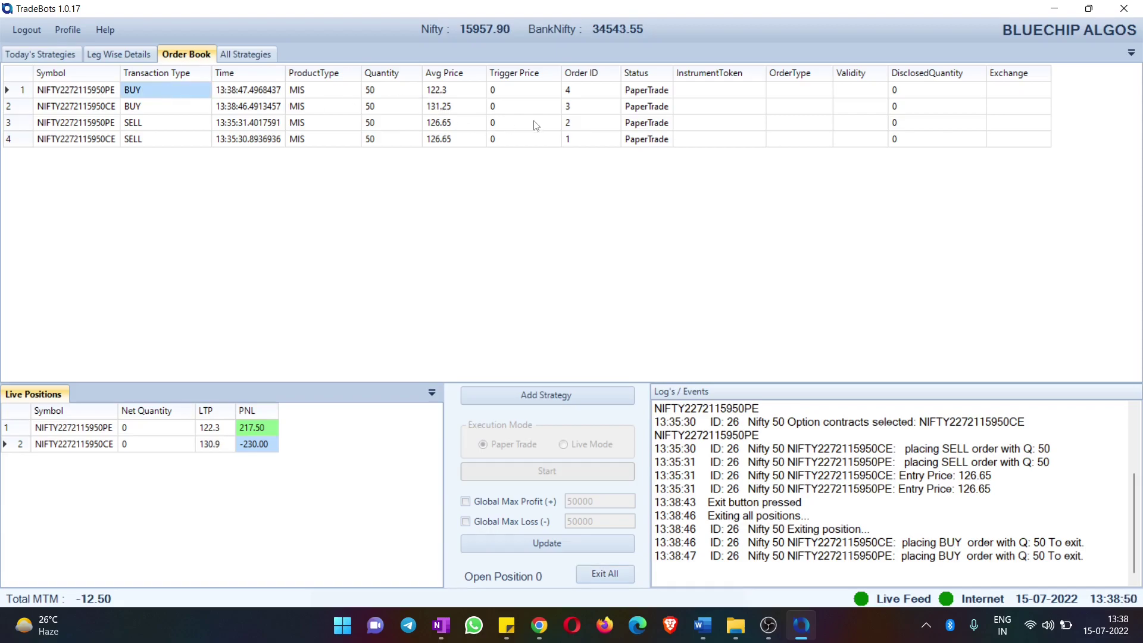
left_click(515, 125)
left_click(515, 140)
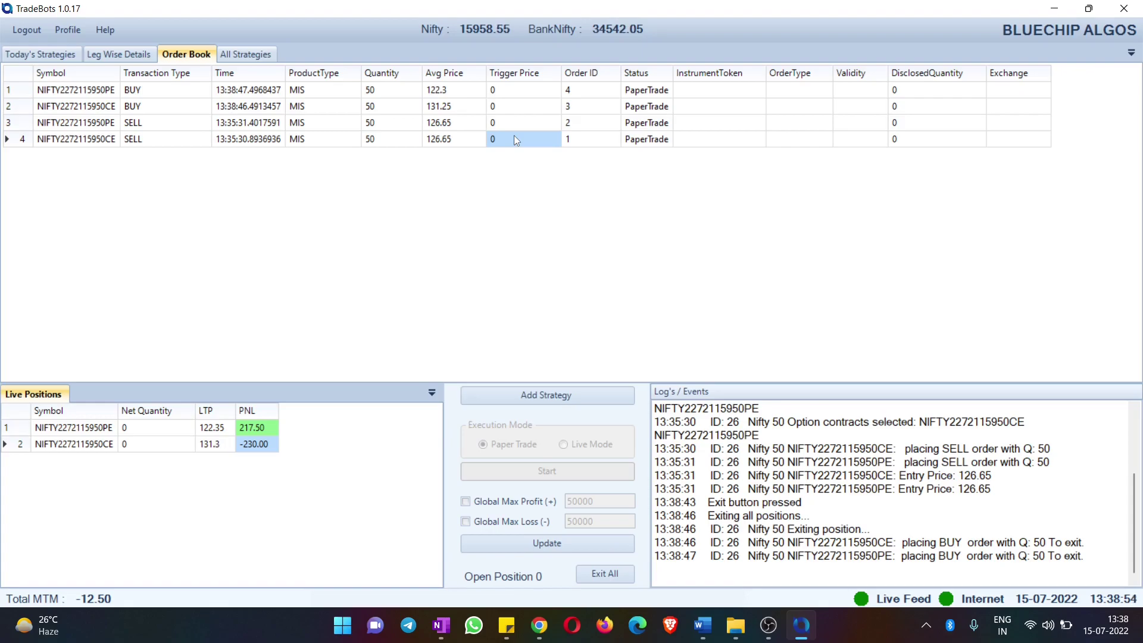
left_click(163, 88)
left_click(180, 138)
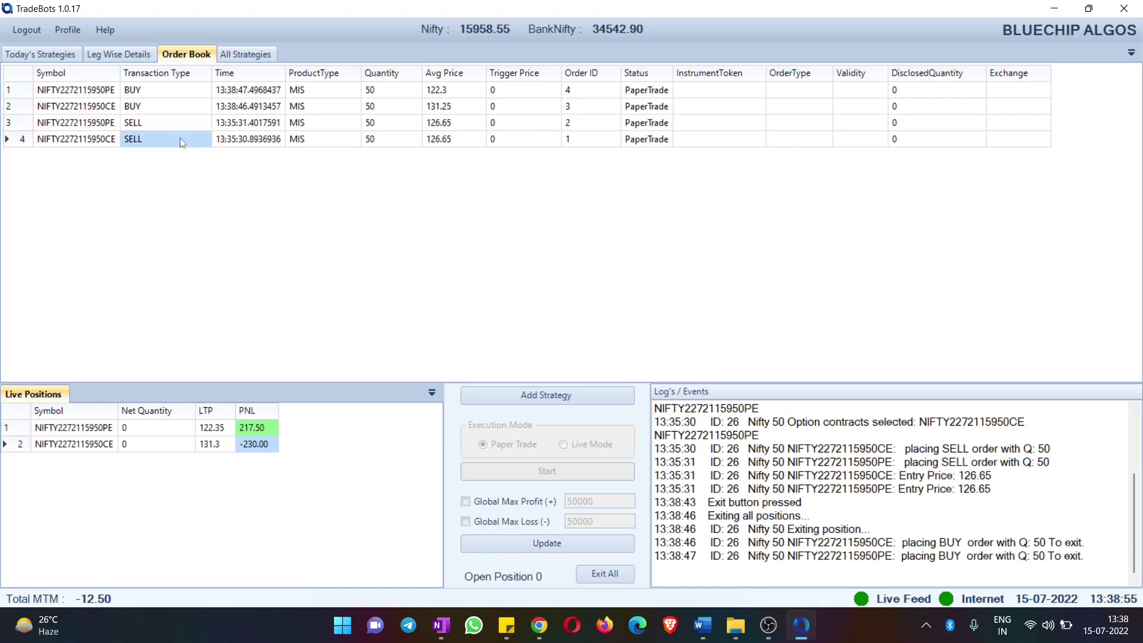
Review the exited CE and PE legs in the leg-wise details, including their exit prices, PNL and buy and sell values
left_click(126, 55)
left_click(203, 90)
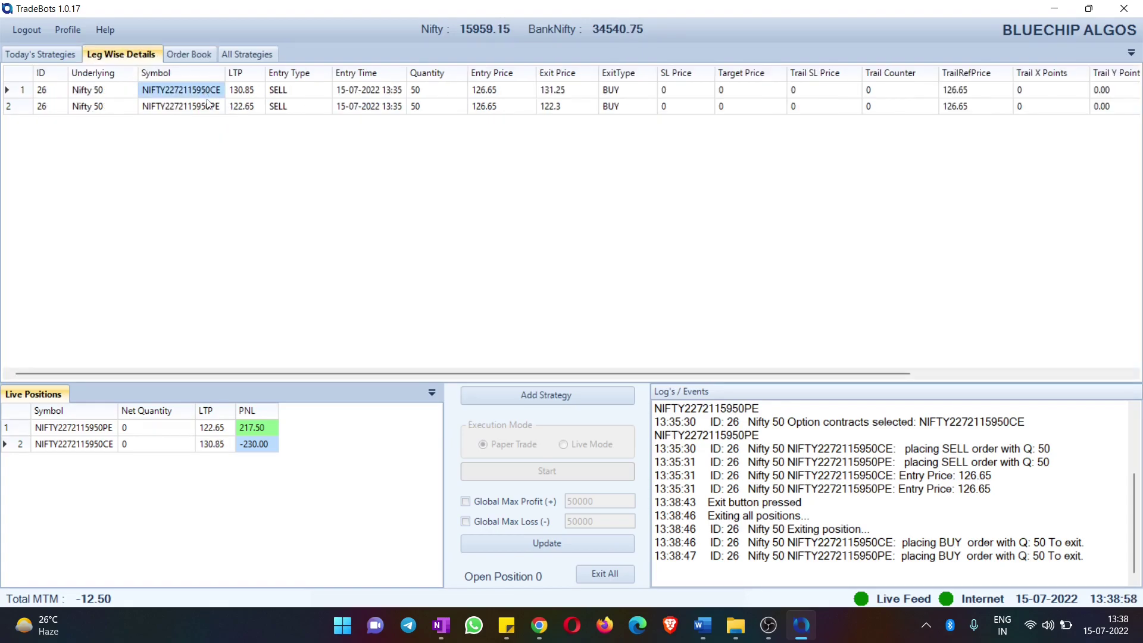
left_click(203, 106)
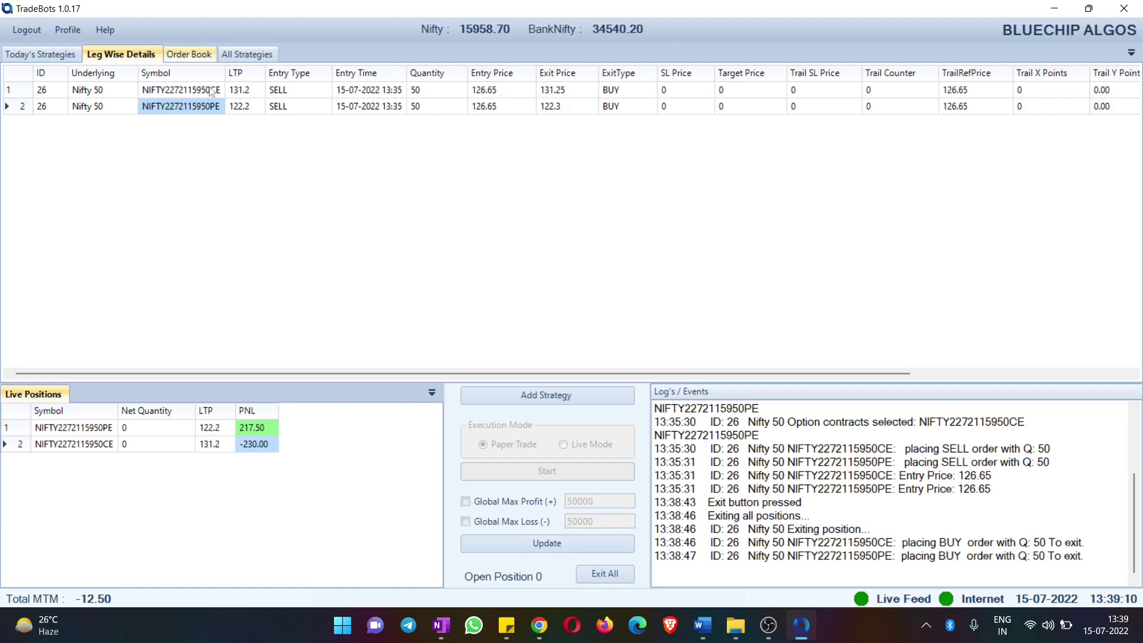
left_click_drag(434, 373, 651, 373)
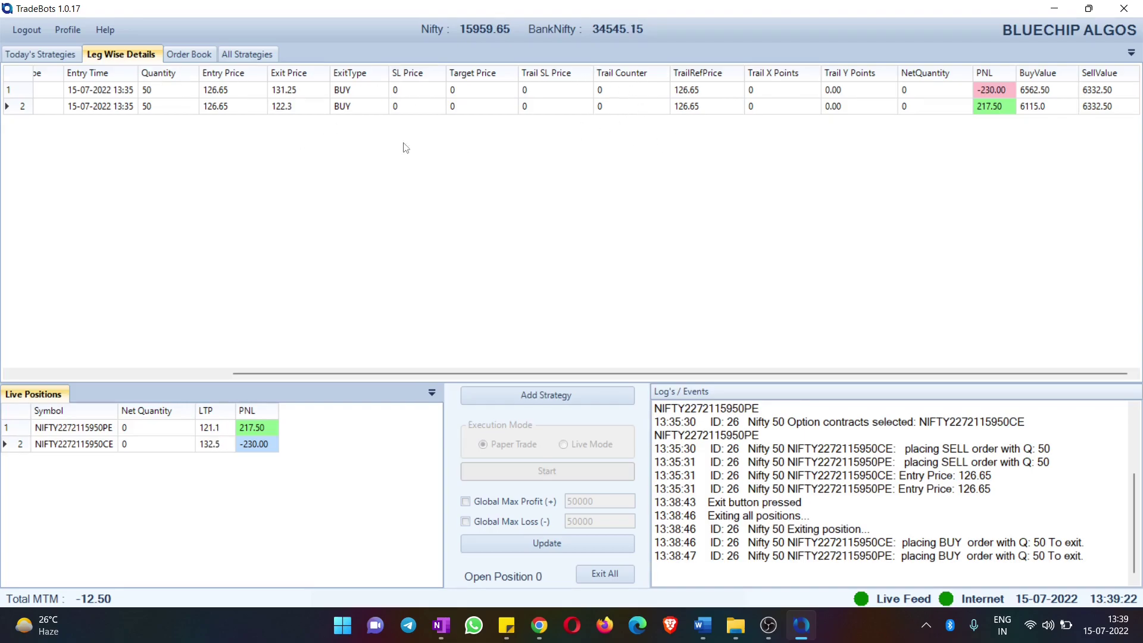
left_click_drag(617, 375, 395, 375)
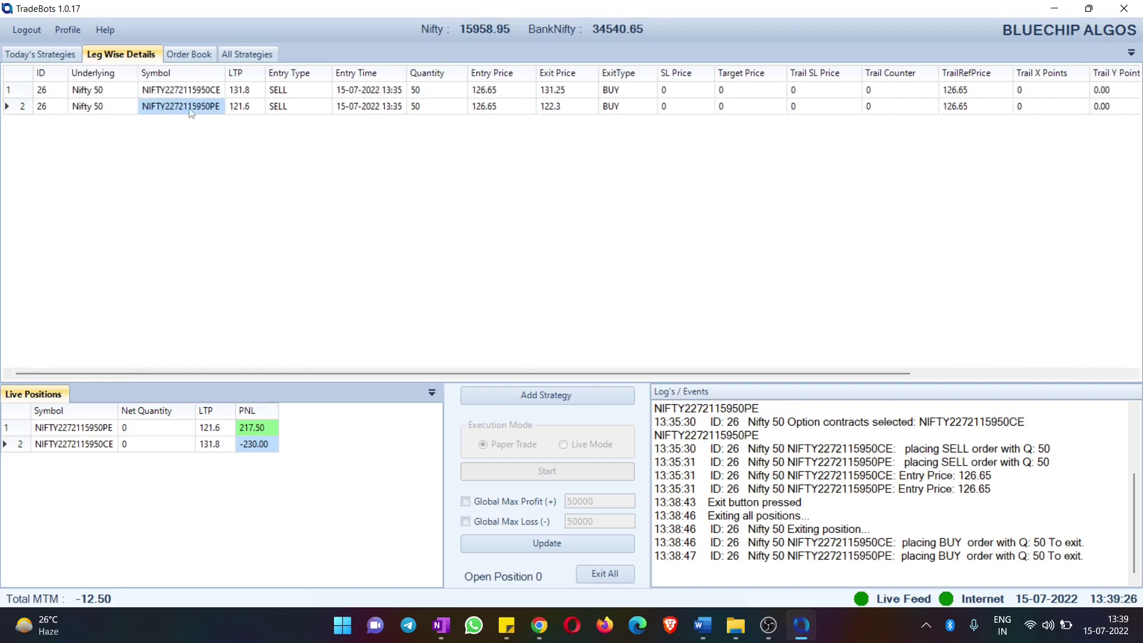
left_click(149, 93)
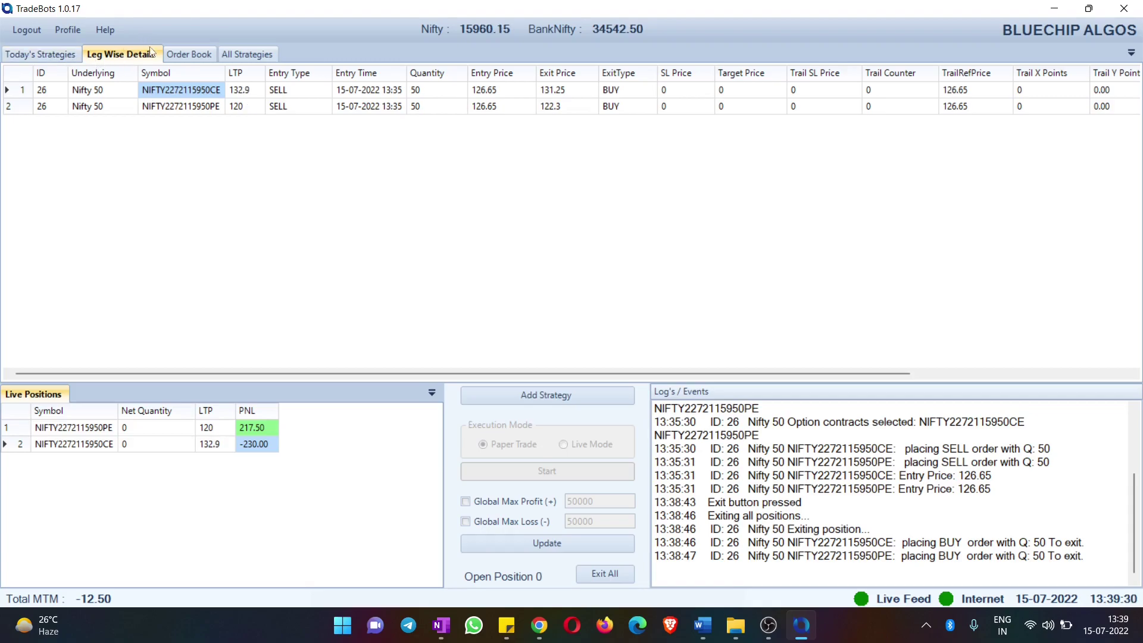
View the permanent settings of strategy 25 among all strategies, close them unchanged, and show today's strategies
left_click(230, 56)
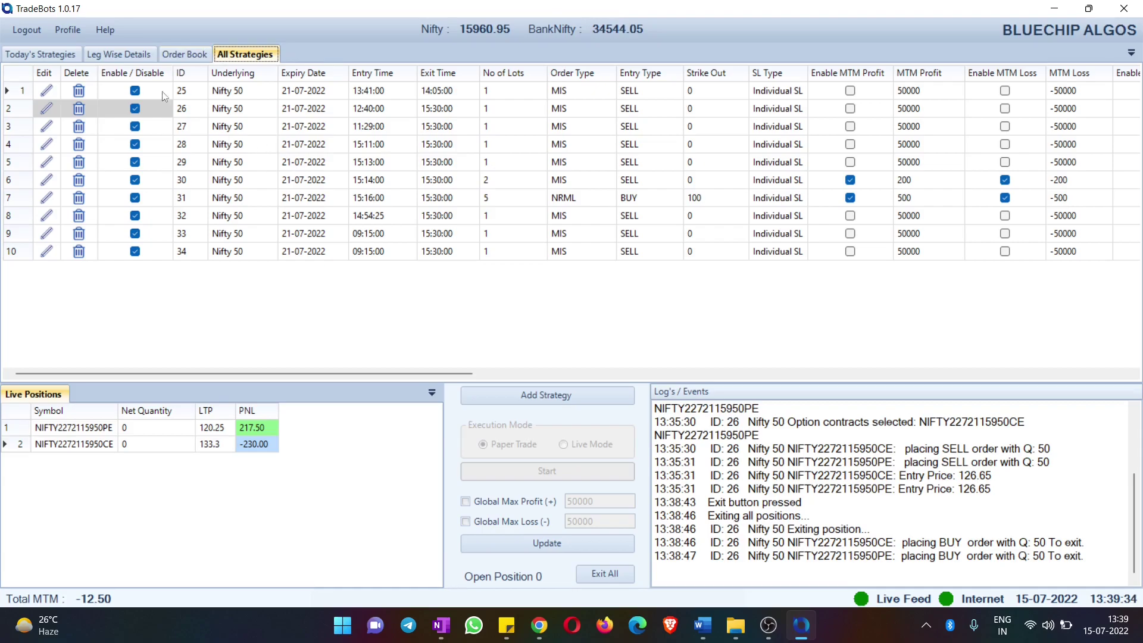
left_click(47, 92)
left_click(762, 128)
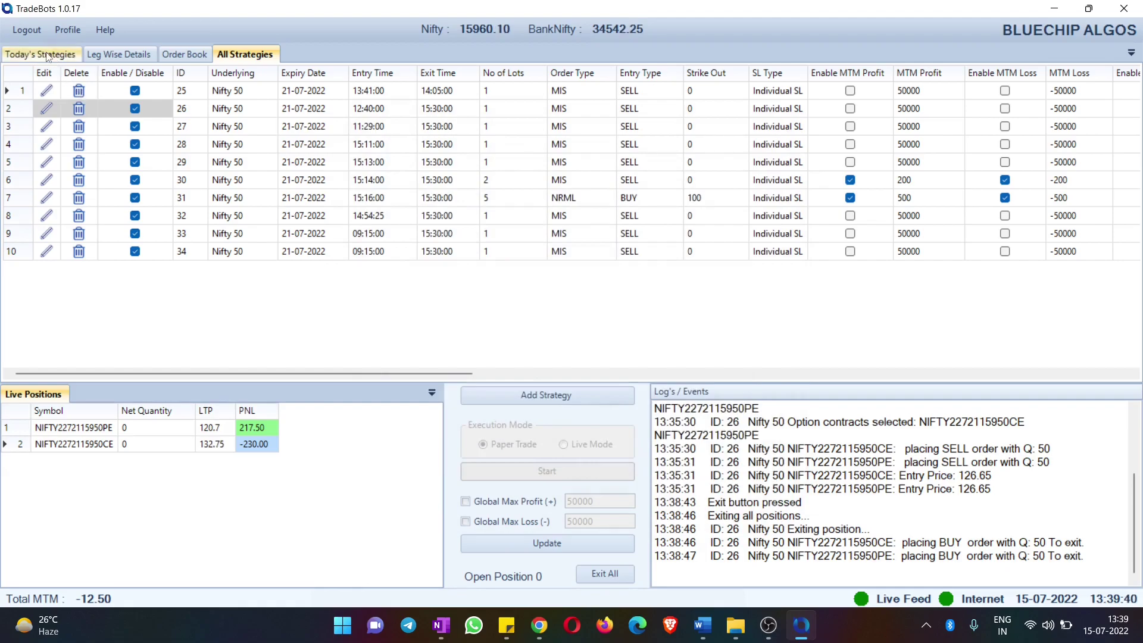
left_click(48, 57)
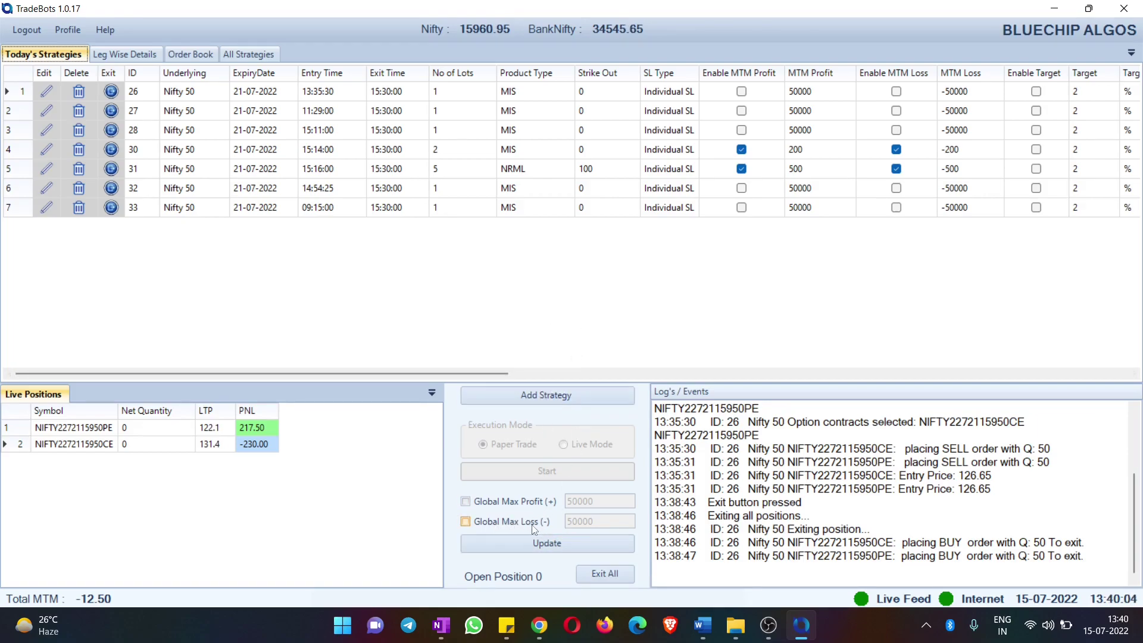
left_click(547, 396)
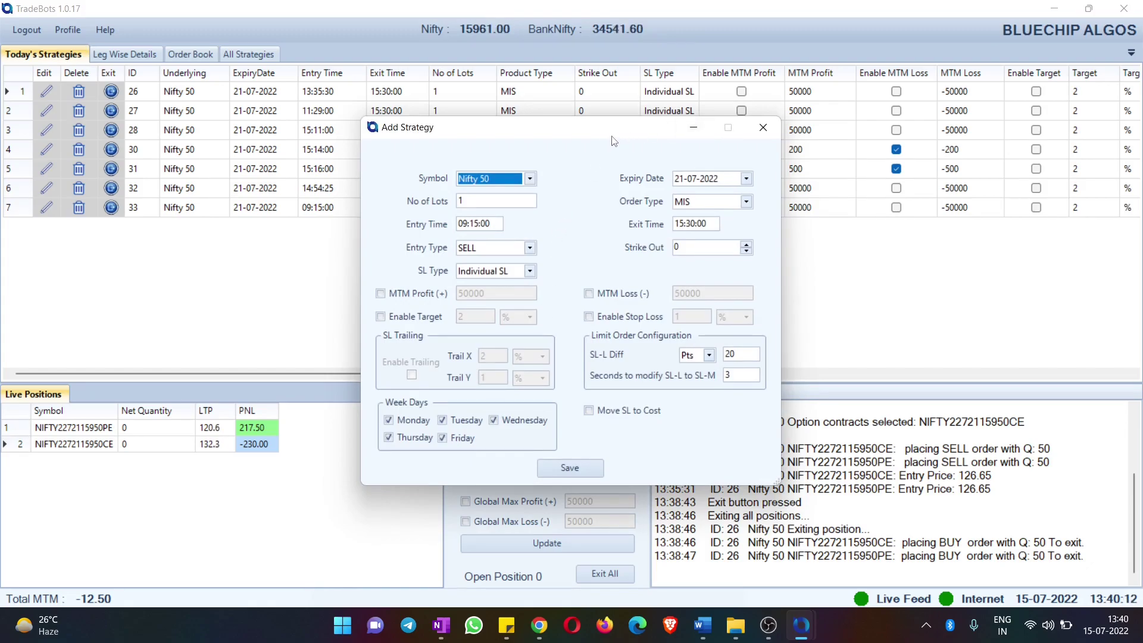
left_click_drag(612, 128, 573, 101)
left_click(724, 99)
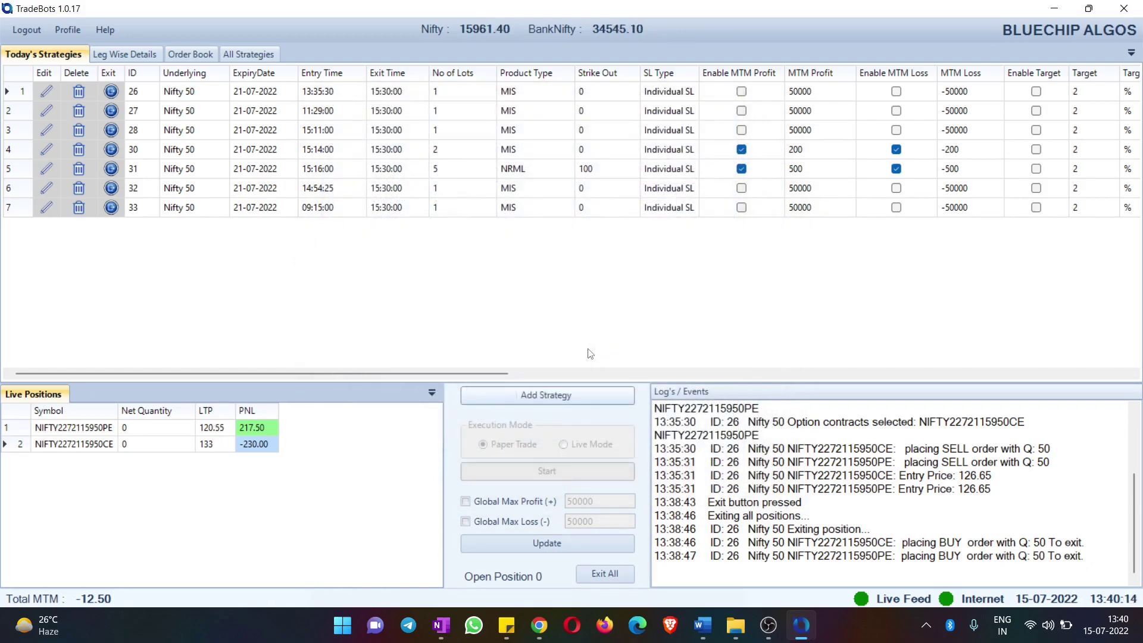
Start a new strategy, view the symbol choices while keeping Nifty 50, and select the 21-07-2022 expiry date
left_click(544, 396)
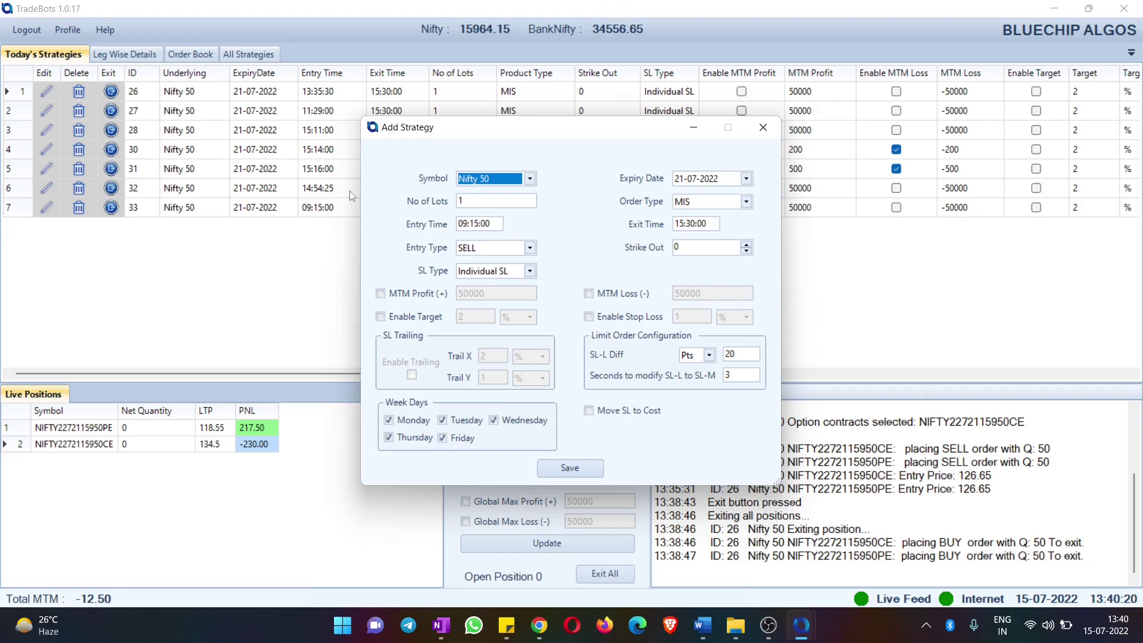
left_click(506, 179)
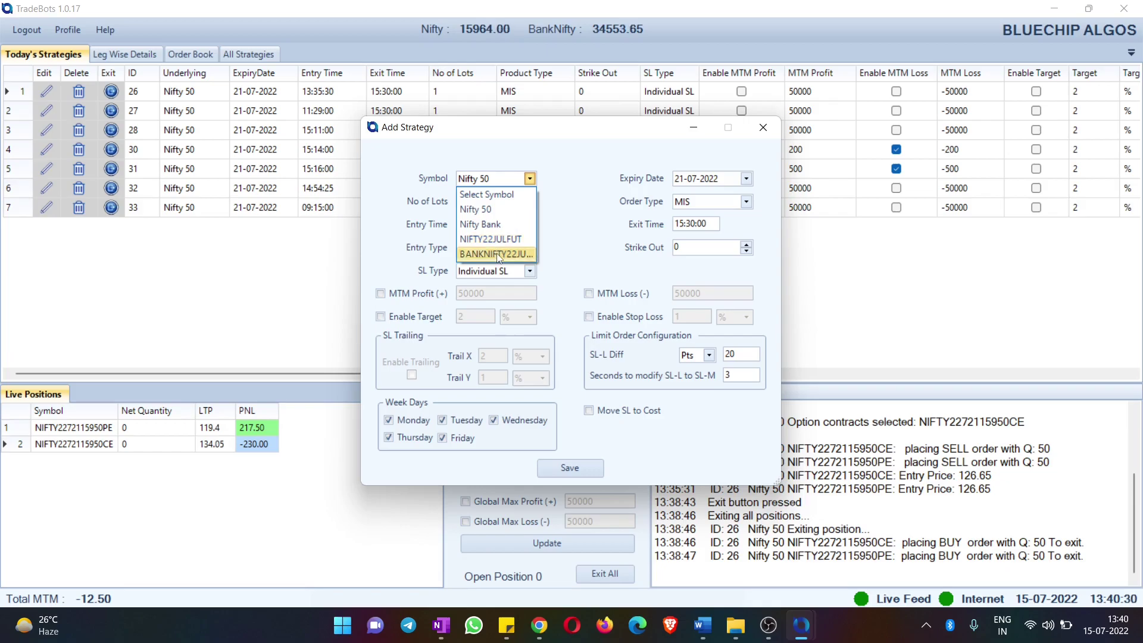
left_click(567, 234)
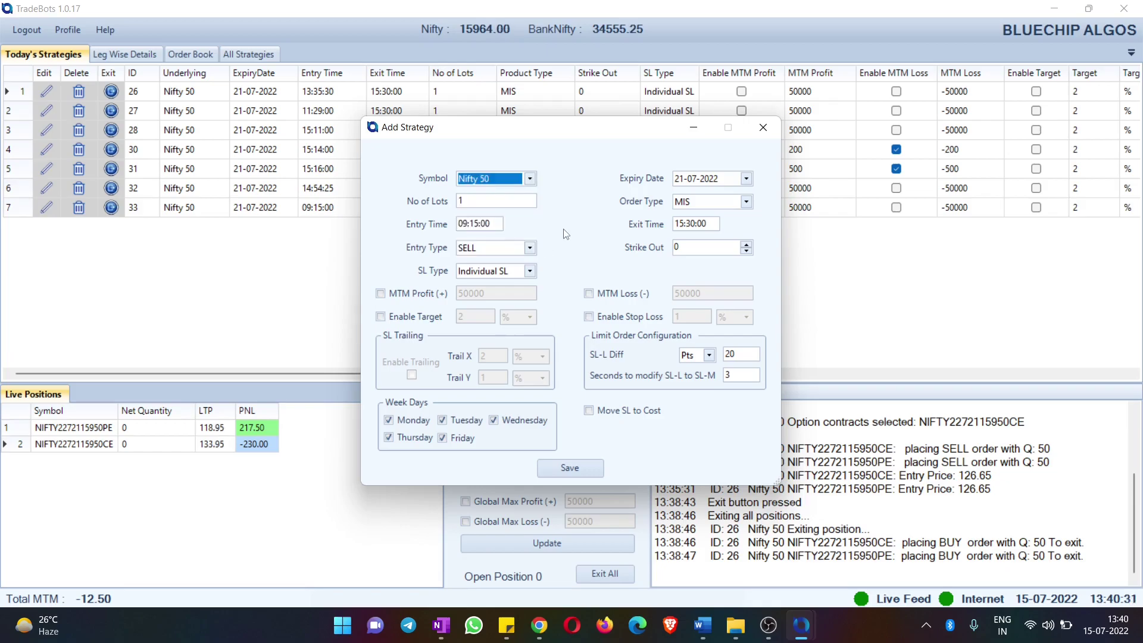
left_click(698, 181)
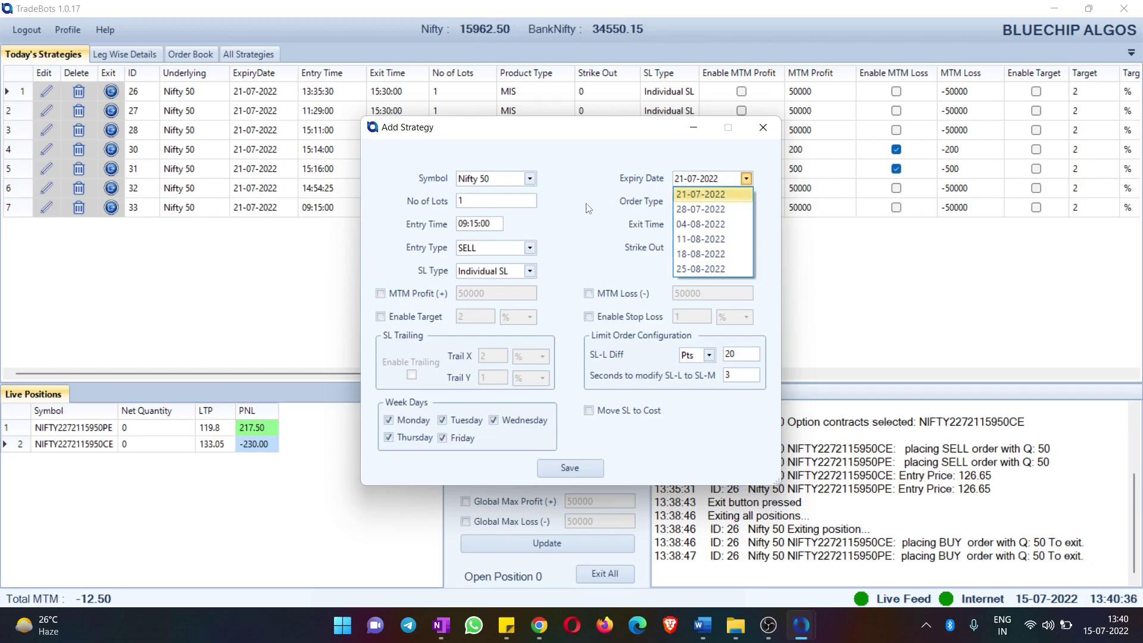
left_click(702, 196)
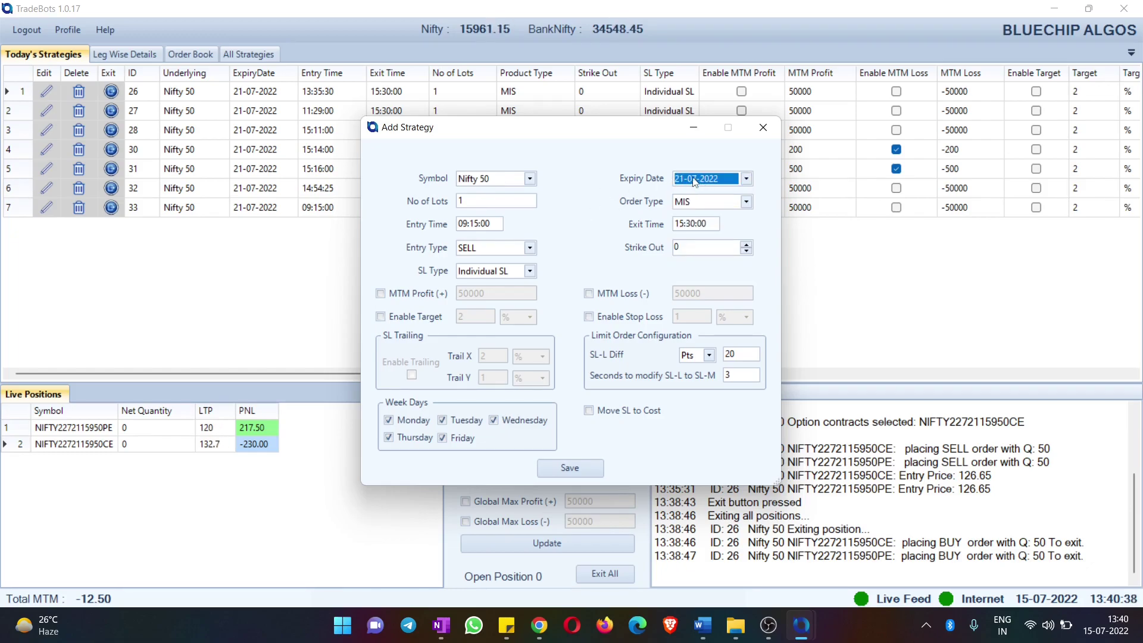
Select the MIS order type for the new strategy and view the entry type choices, keeping SELL
left_click(483, 199)
left_click(682, 203)
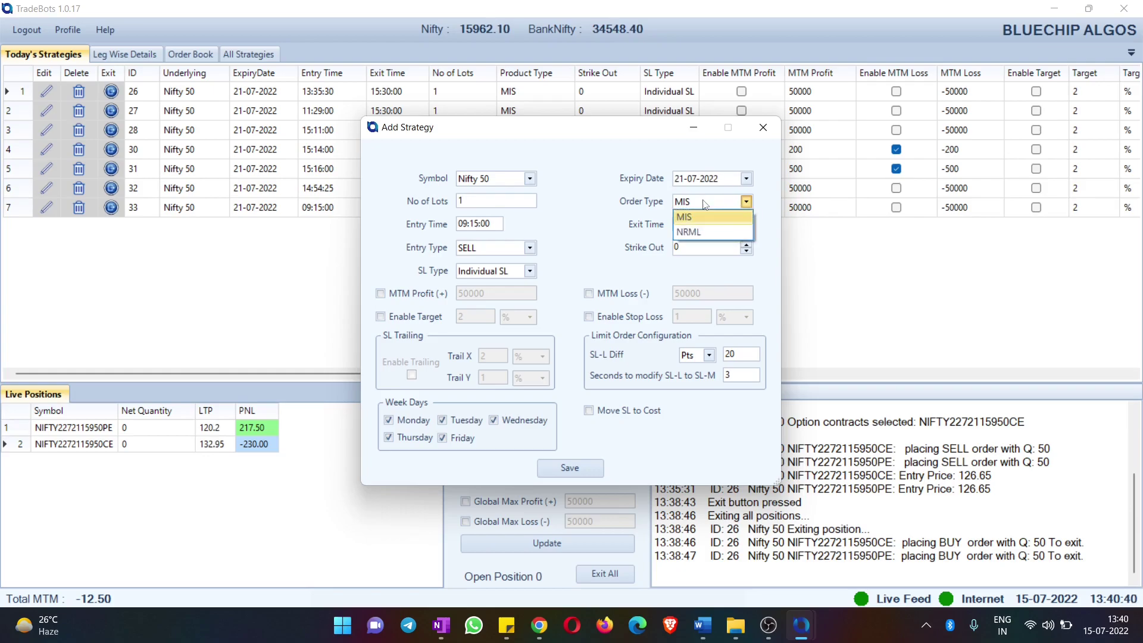
left_click(684, 213)
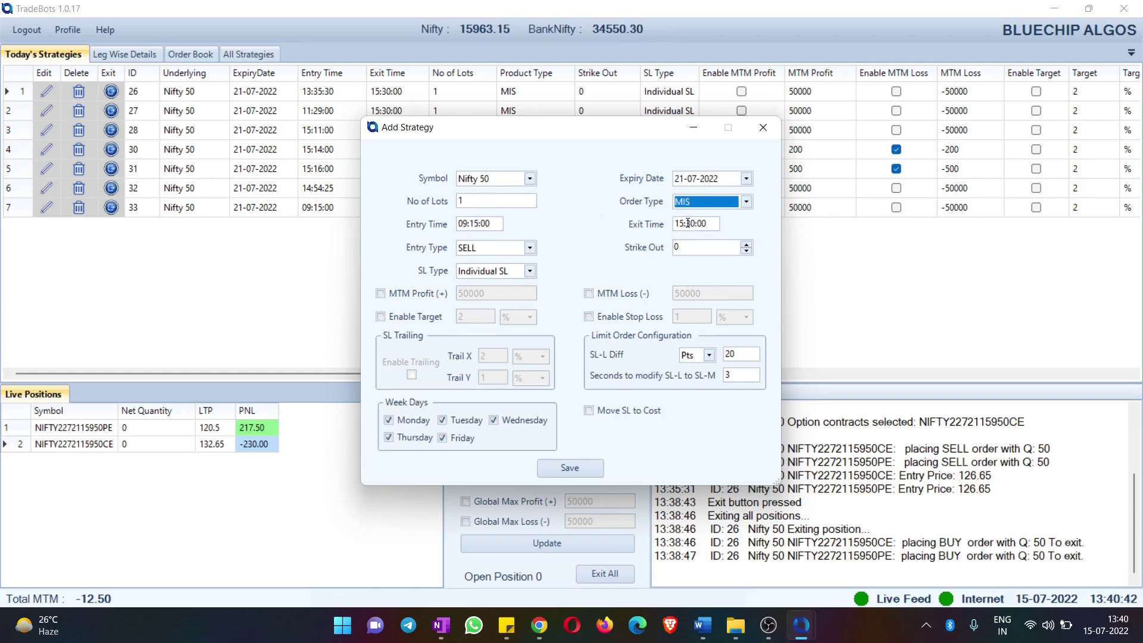
left_click(482, 252)
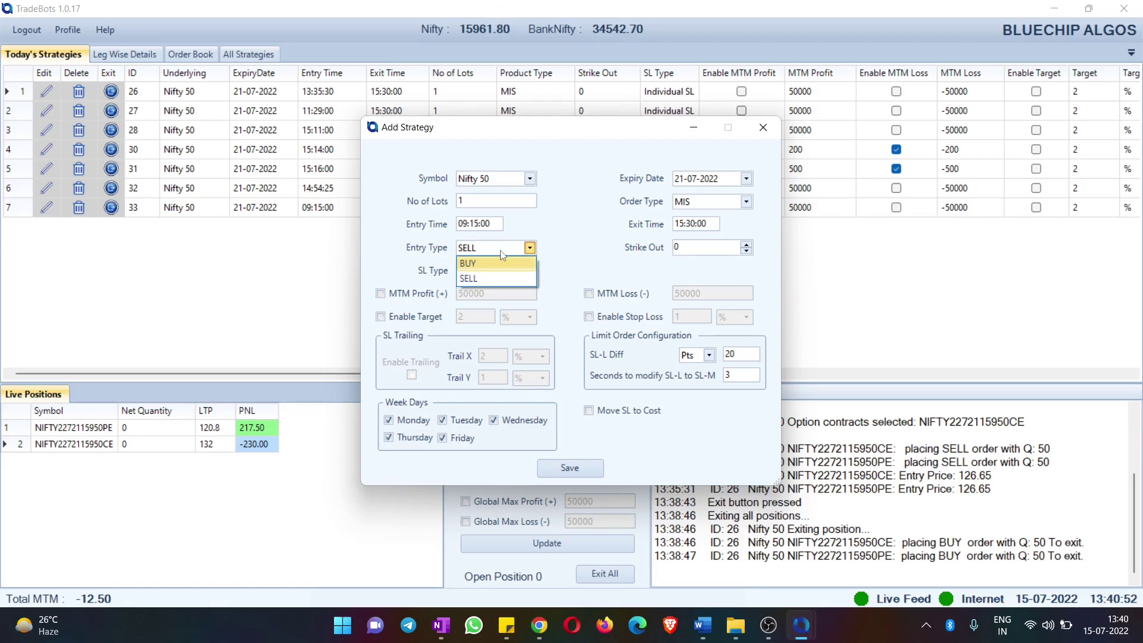
left_click(558, 240)
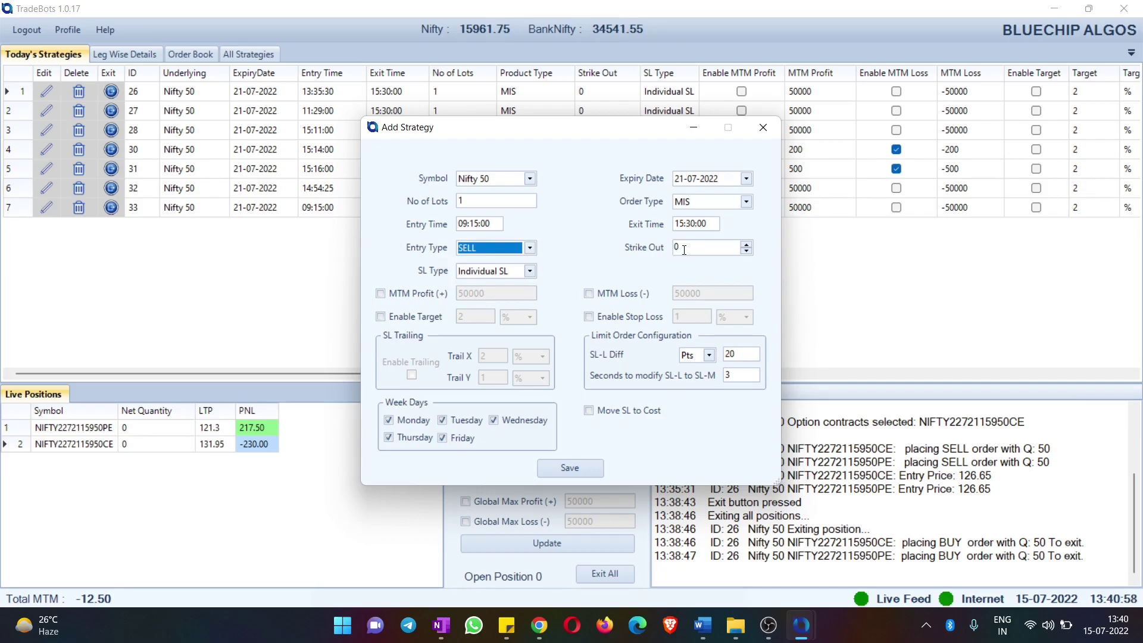
Try a Strike Out value of 100 in the new strategy and set it back to 0
left_click(683, 250)
type("1")
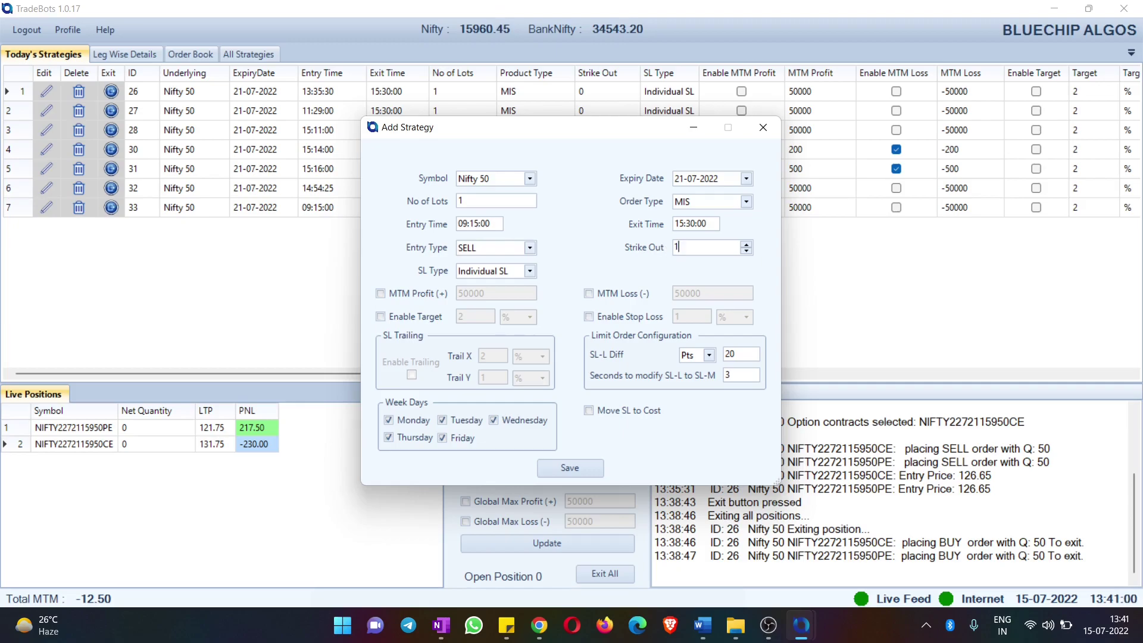
type("00")
left_click_drag(693, 247, 656, 245)
type("0")
View the SL type choices while keeping Individual SL, and try enabling MTM Profit and MTM Loss, leaving both disabled
left_click(523, 272)
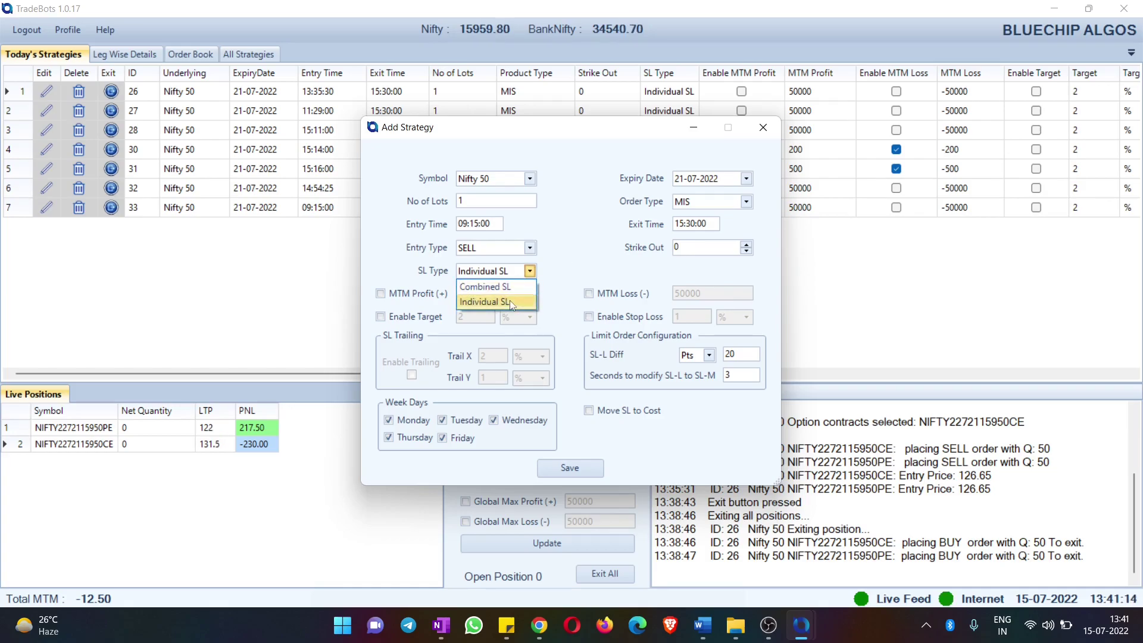
left_click(561, 270)
left_click(381, 293)
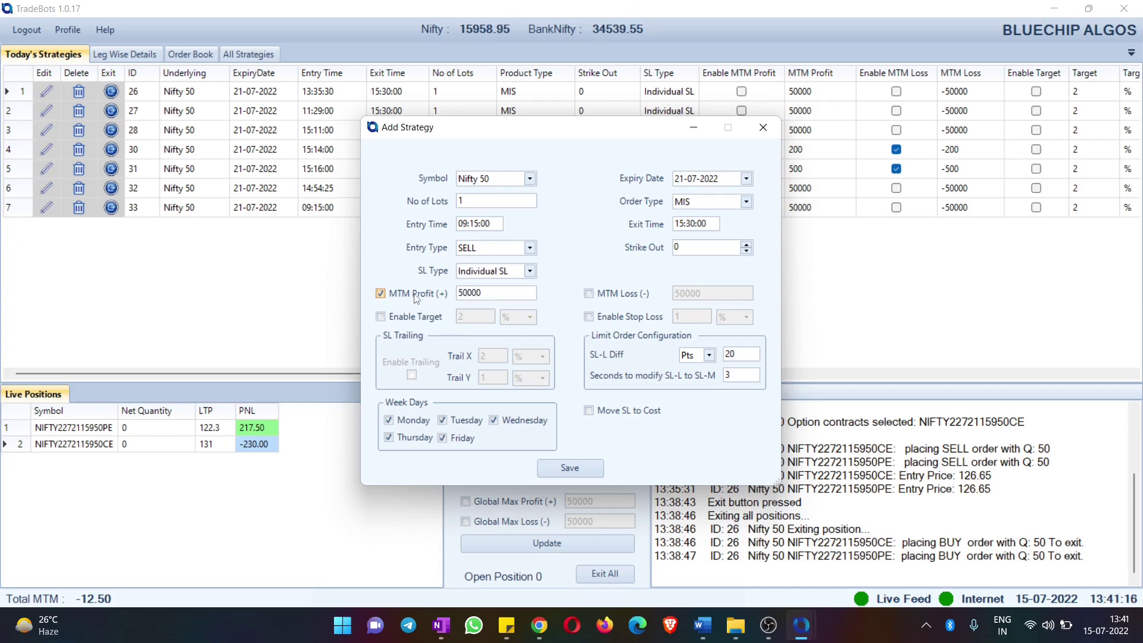
left_click(600, 299)
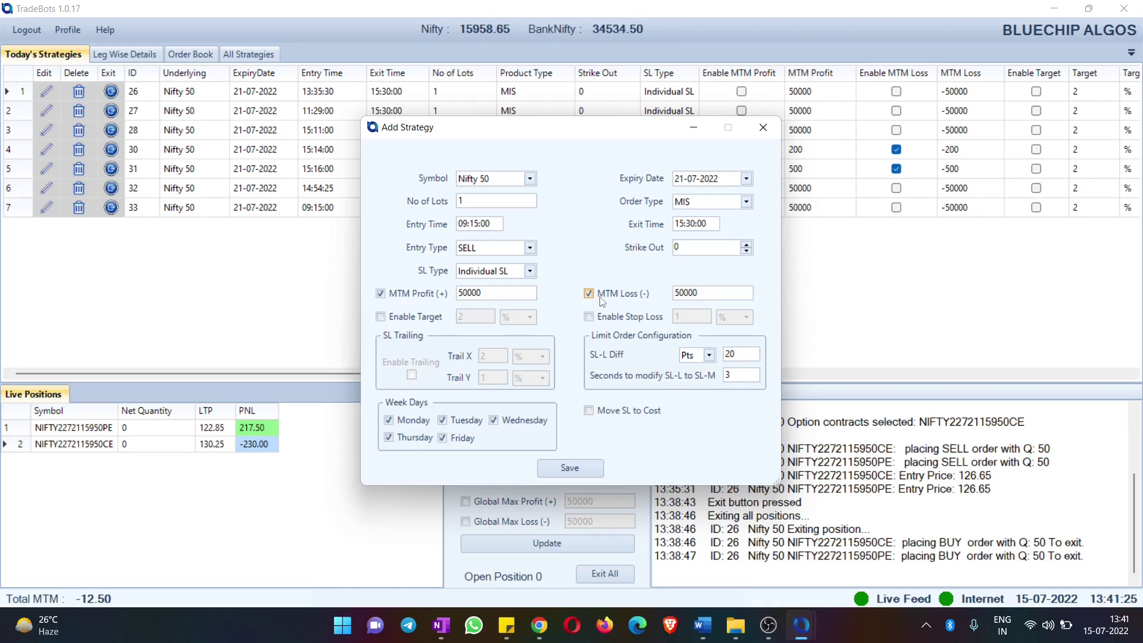
left_click(601, 295)
left_click(409, 294)
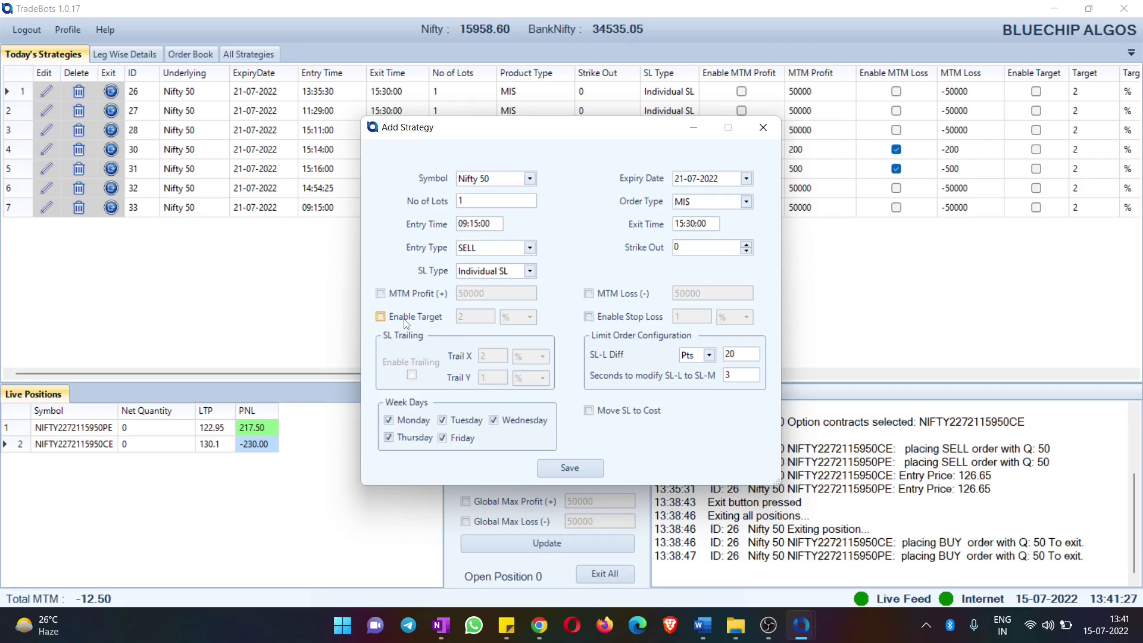
Try enabling the target and the stop loss in the new strategy, viewing their unit choices, and disable both again
left_click(404, 319)
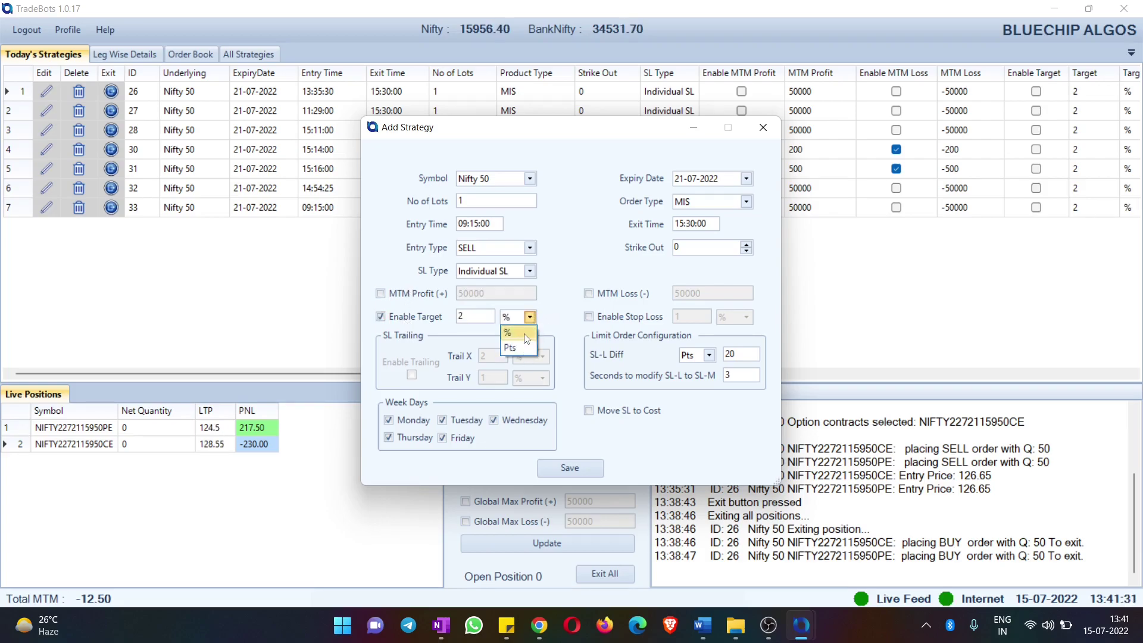
left_click(437, 322)
left_click(437, 322)
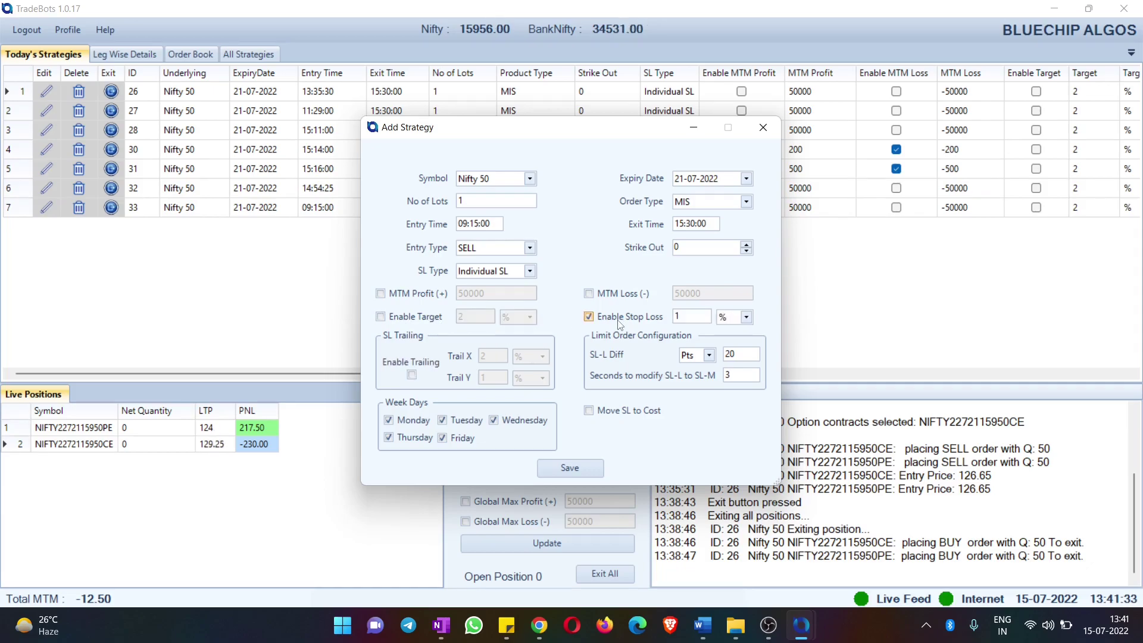
left_click(617, 320)
left_click(738, 317)
left_click(724, 332)
left_click(619, 316)
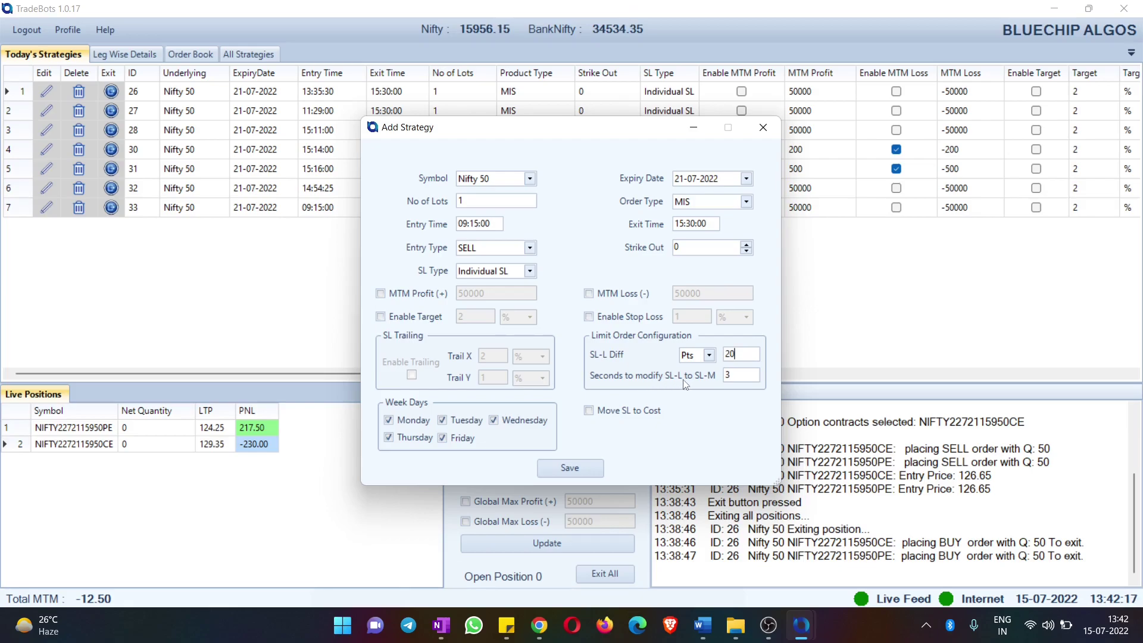
Inspect the seconds to modify SL-L to SL-M setting and close the new strategy without saving
left_click(736, 377)
double_click(725, 375)
left_click(741, 374)
left_click(762, 128)
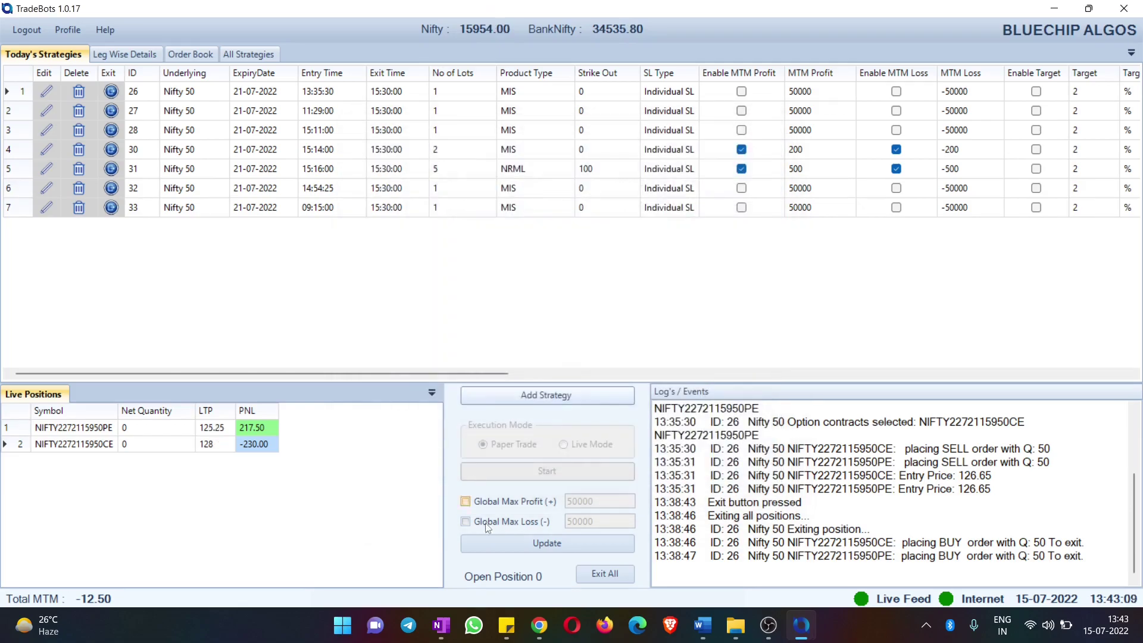
Enable Global Max Profit and Global Max Loss at 50000 each and apply the update
left_click(523, 505)
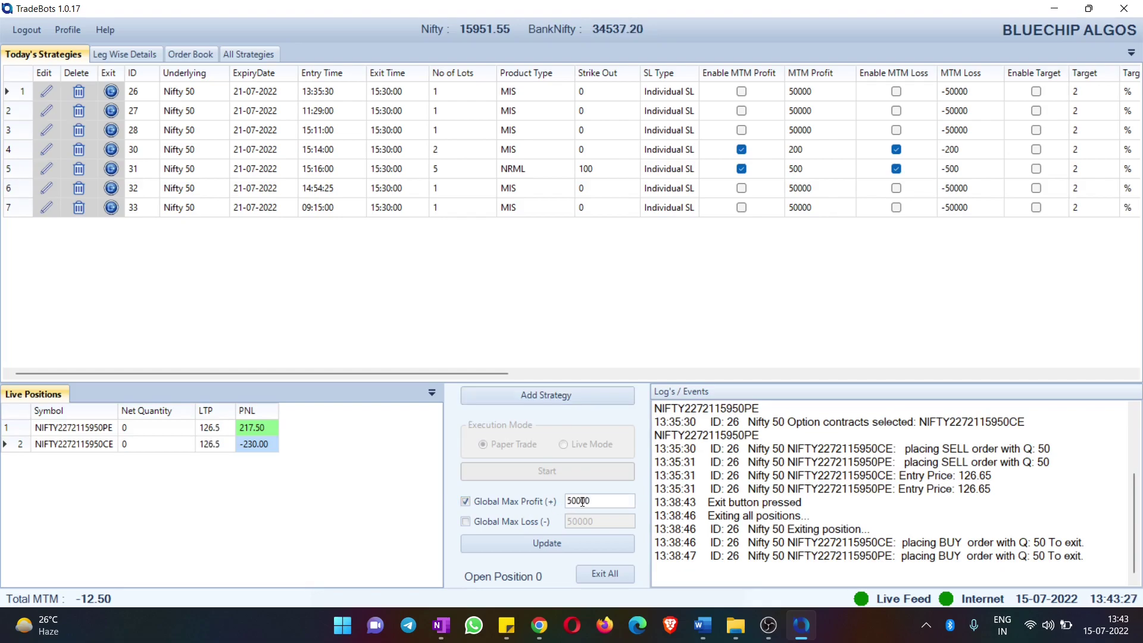
left_click(545, 521)
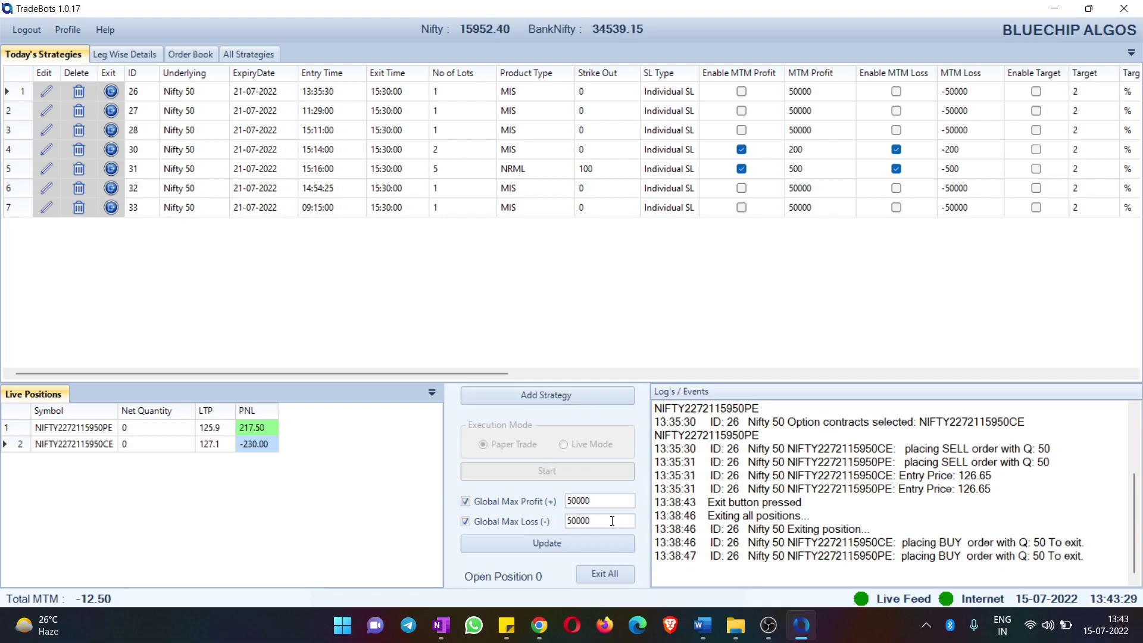
left_click(554, 546)
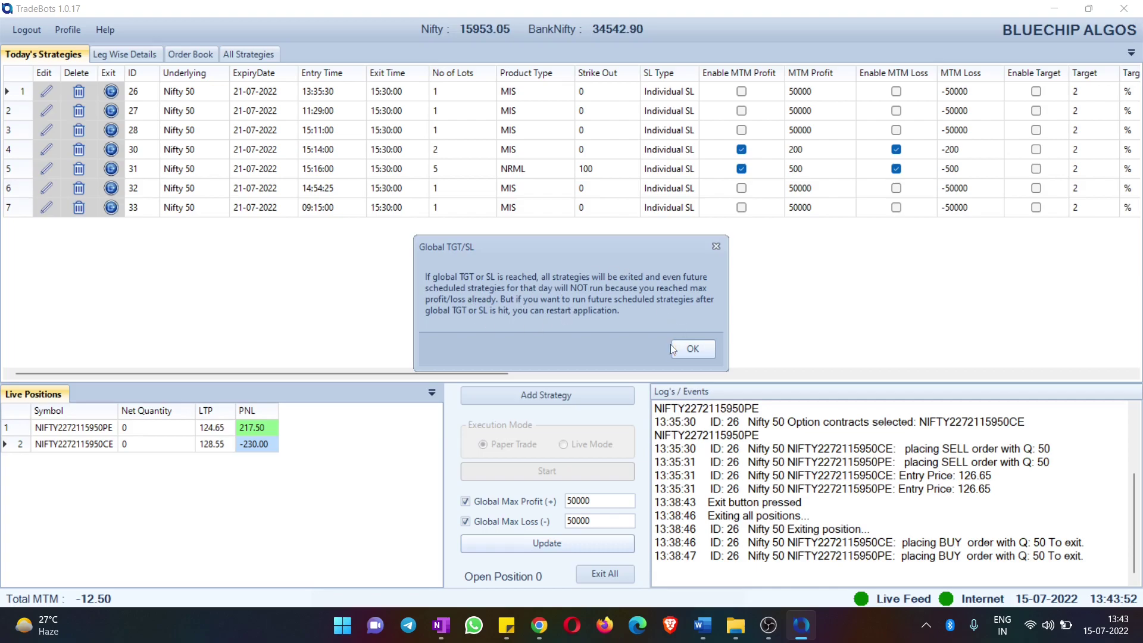
left_click(692, 349)
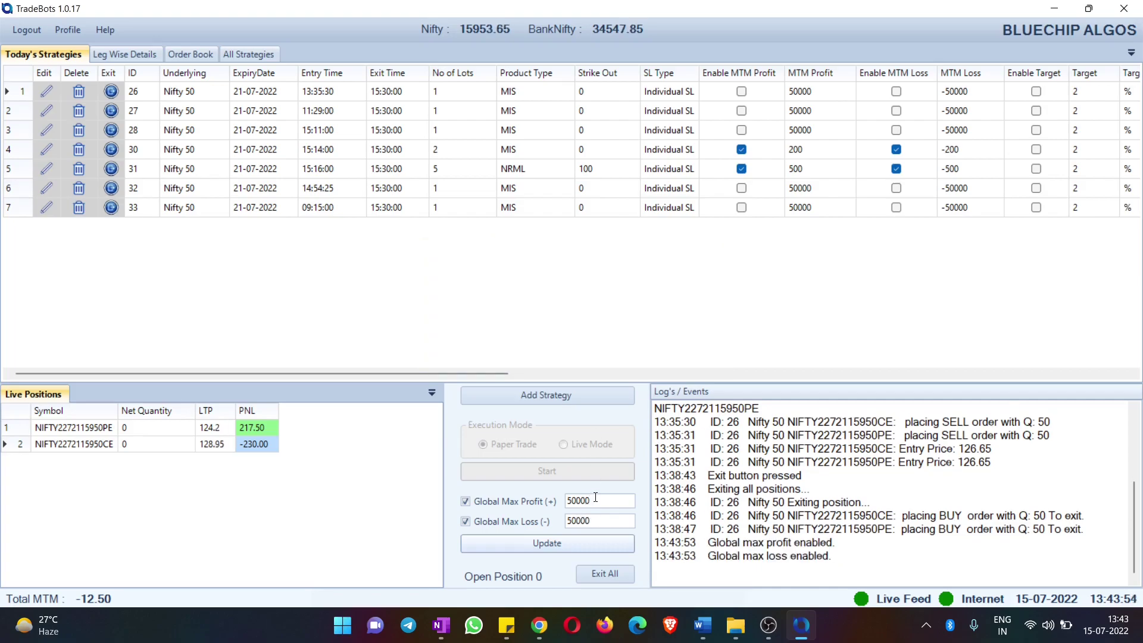
Check the global profit and loss limits and highlight their latest entries in the event log
double_click(564, 505)
left_click(582, 521)
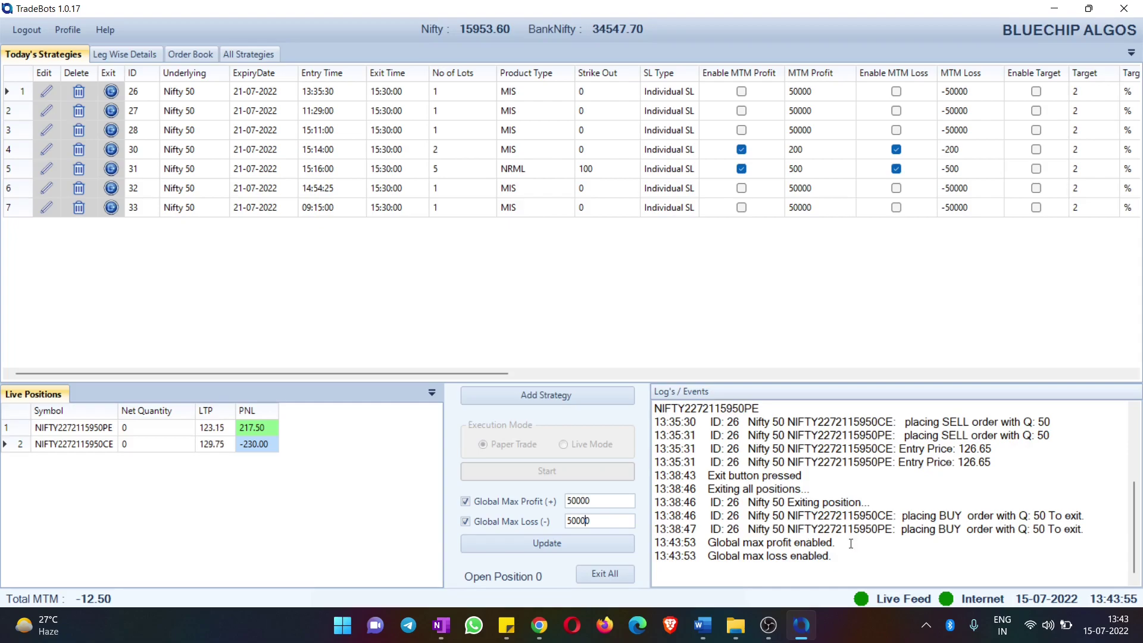
left_click_drag(708, 543, 829, 543)
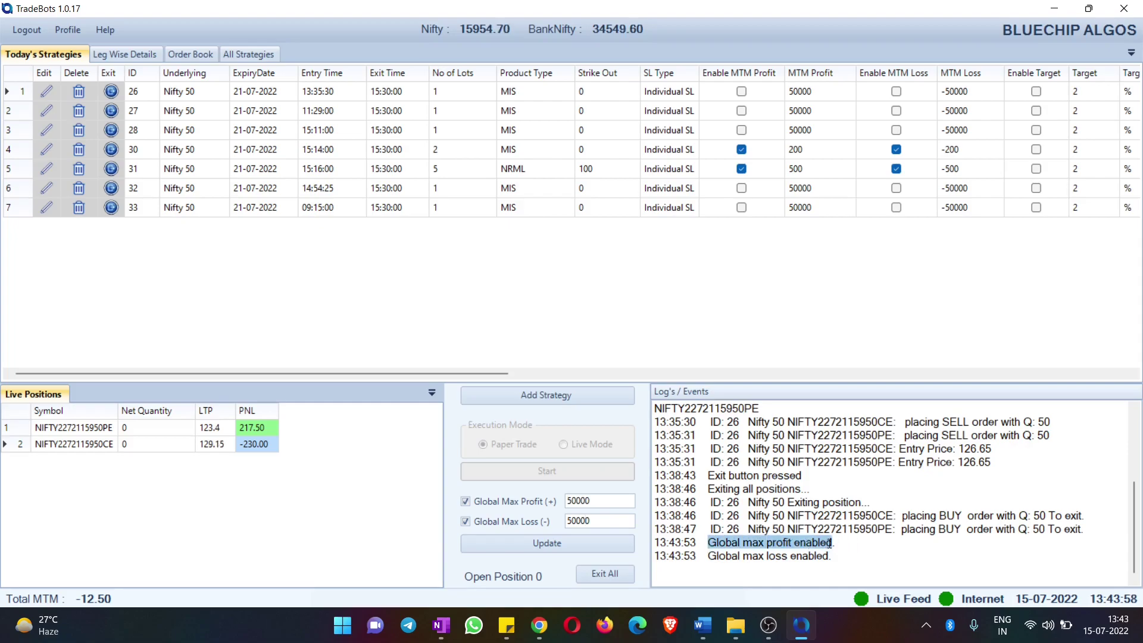
left_click_drag(708, 556, 832, 556)
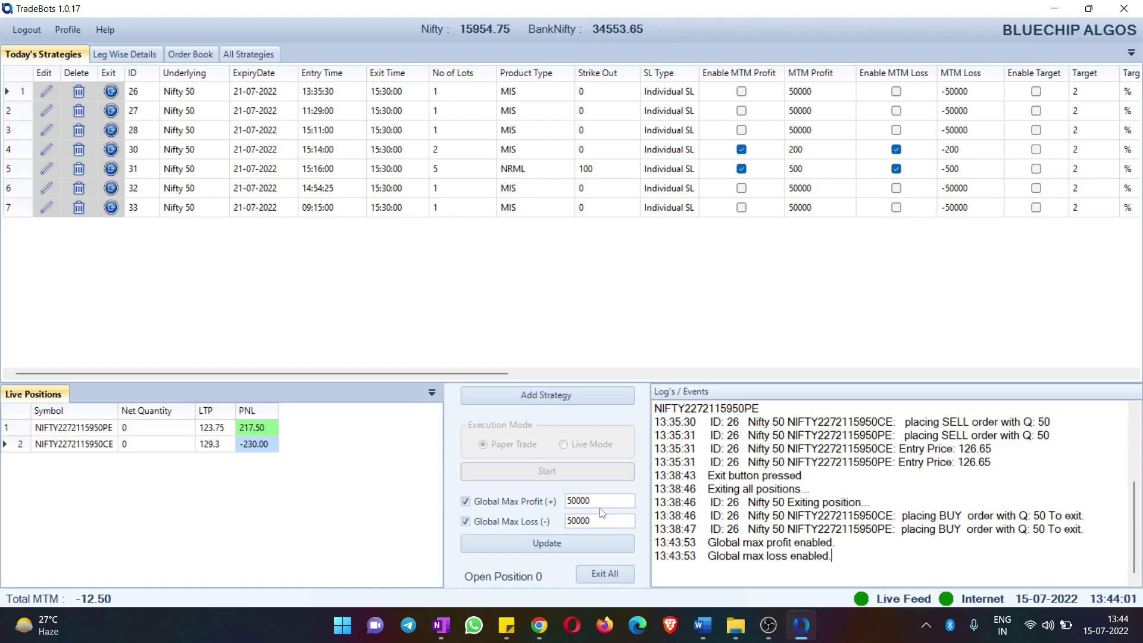
Set Global Max Profit to 2000 and apply the update
left_click_drag(599, 503, 572, 501)
double_click(573, 501)
type("2000")
left_click(550, 544)
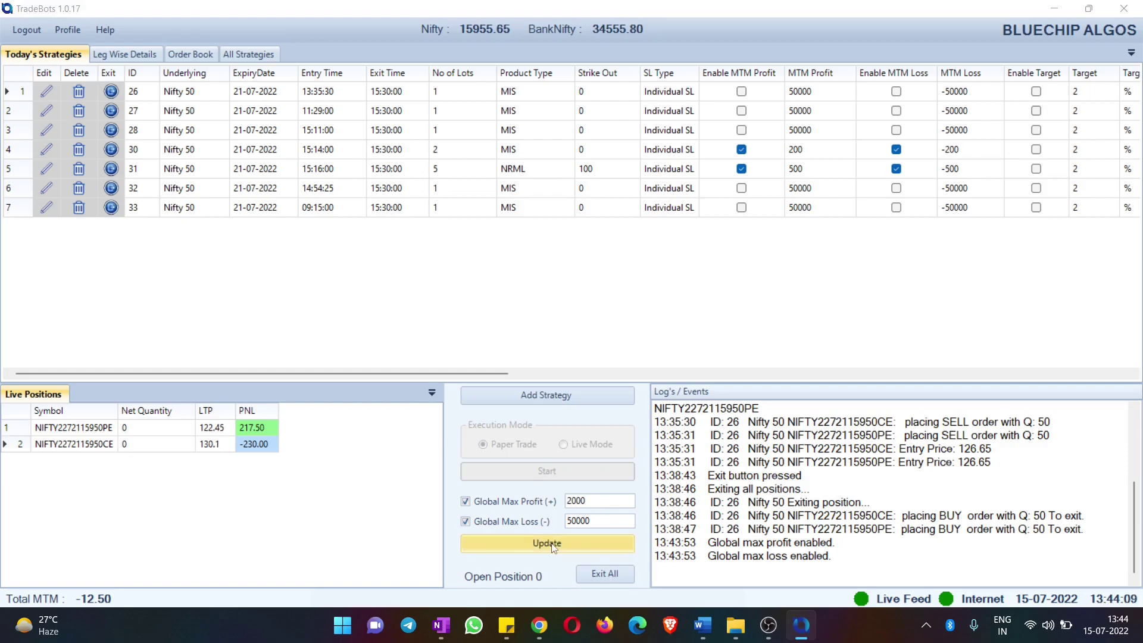
left_click(691, 350)
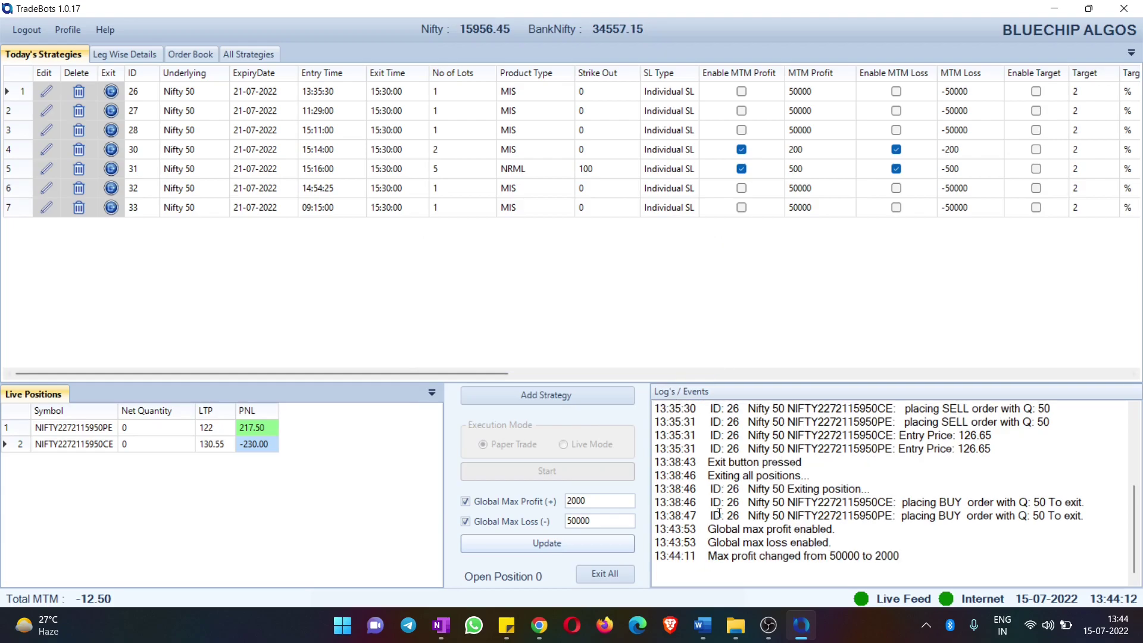
Examine the event log entry for the max profit change and look over the global limit values
left_click_drag(825, 556, 882, 556)
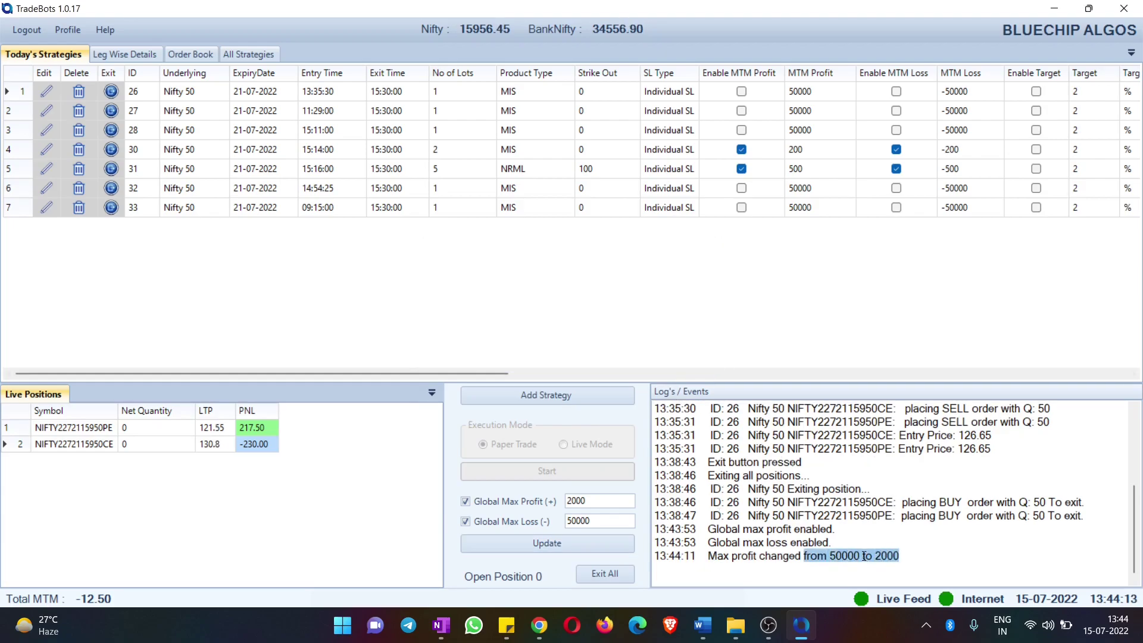
triple_click(882, 556)
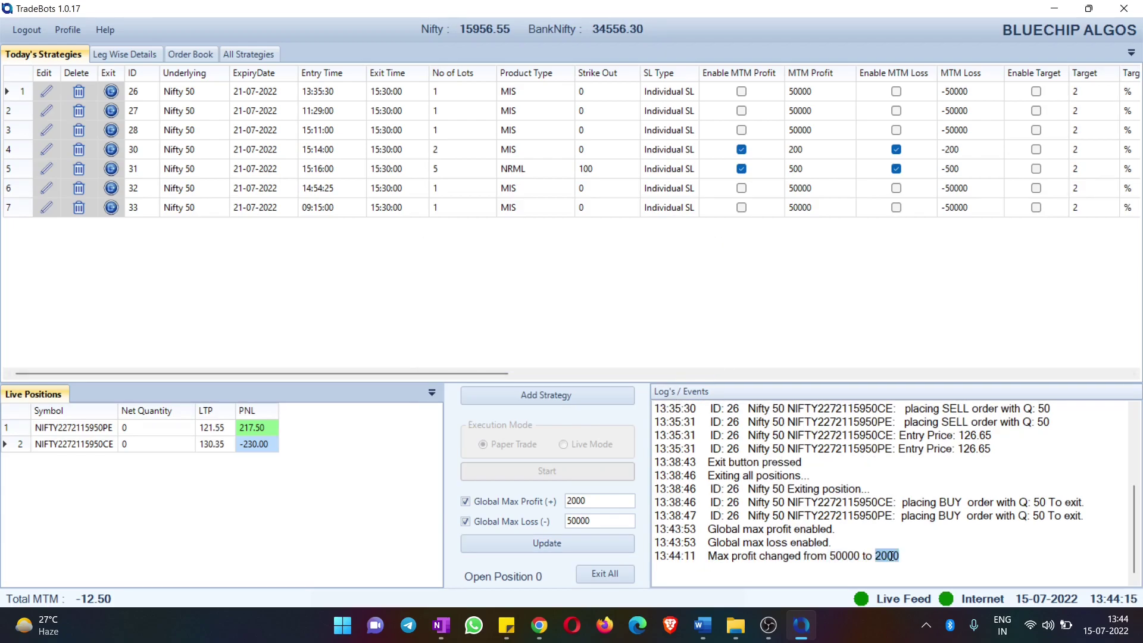
left_click(860, 556)
left_click(607, 519)
left_click(601, 499)
key("Tab")
key("Tab")
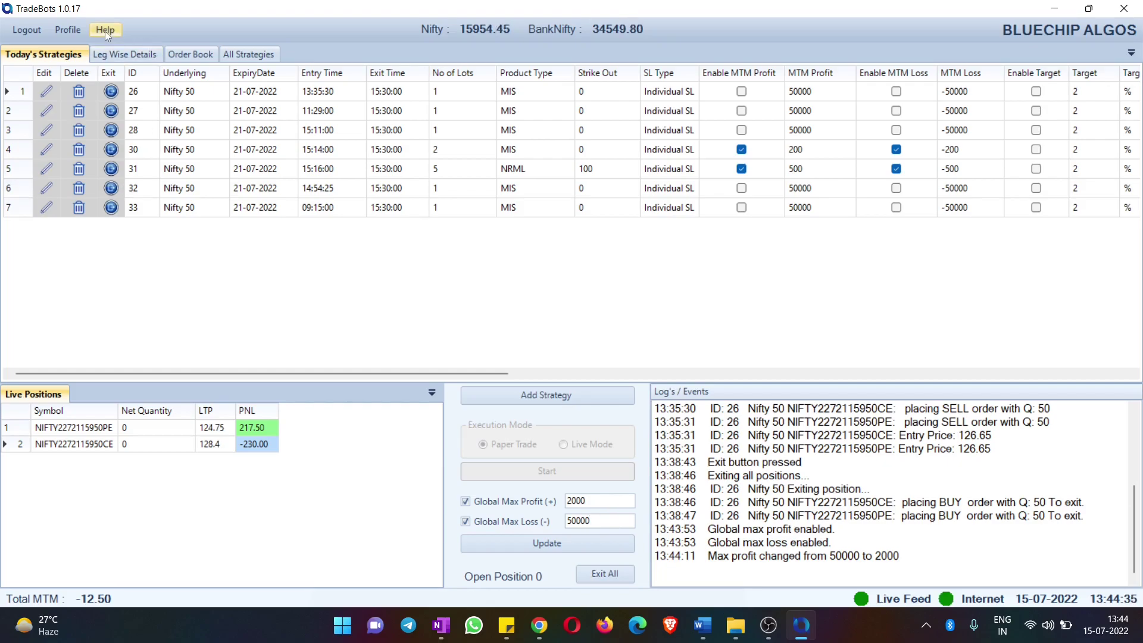
View the account profile with its linked brokers and subscription expiry, and close it
left_click(74, 27)
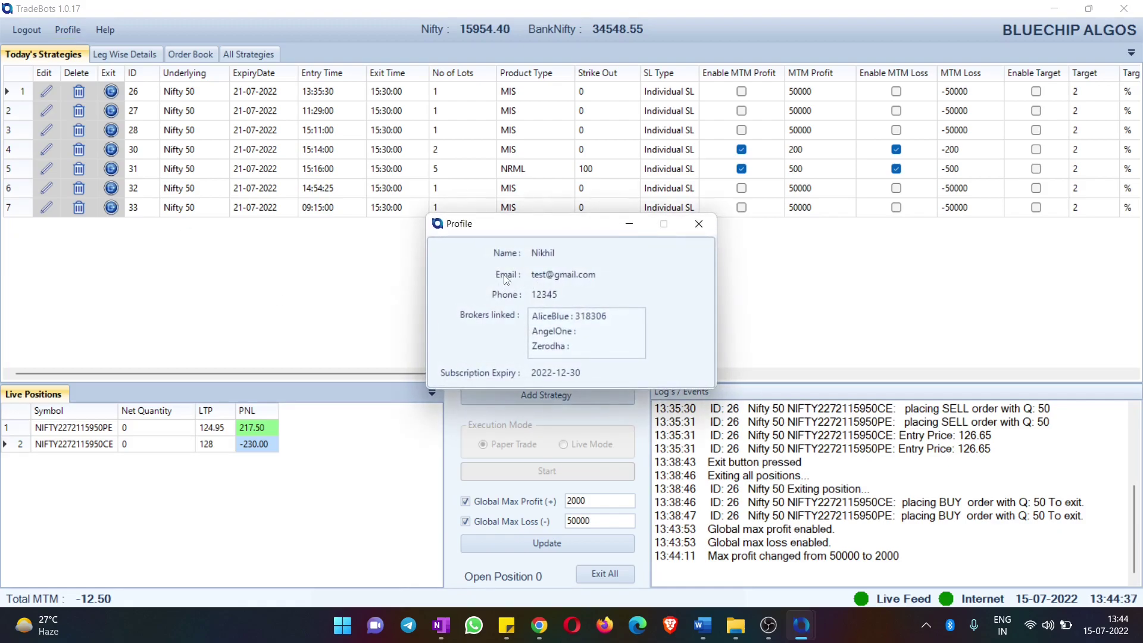
left_click(698, 224)
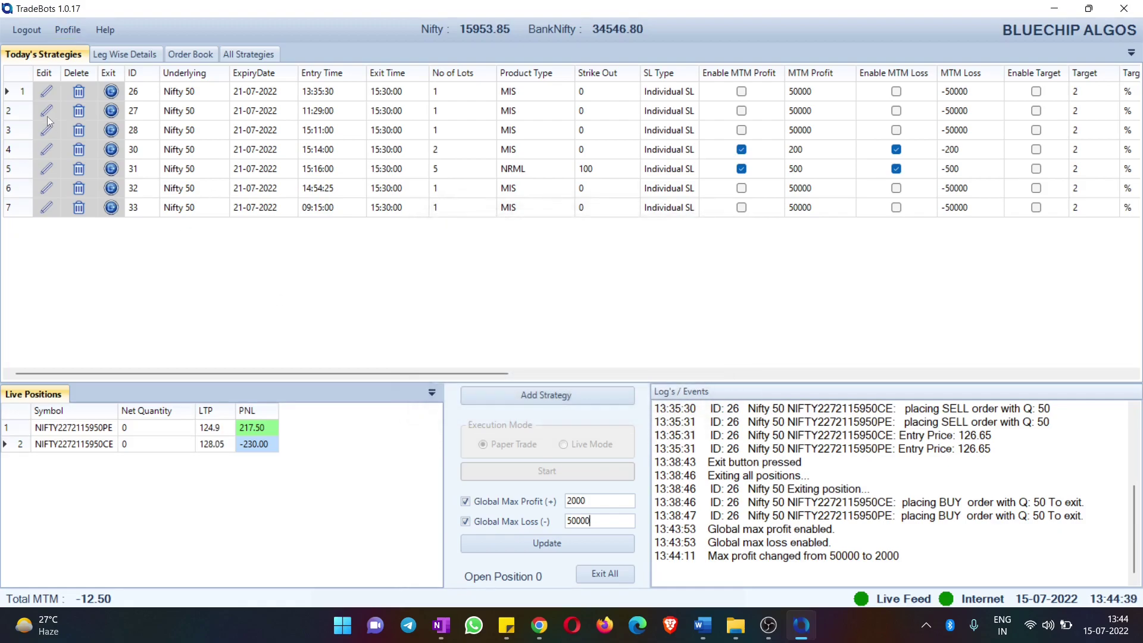